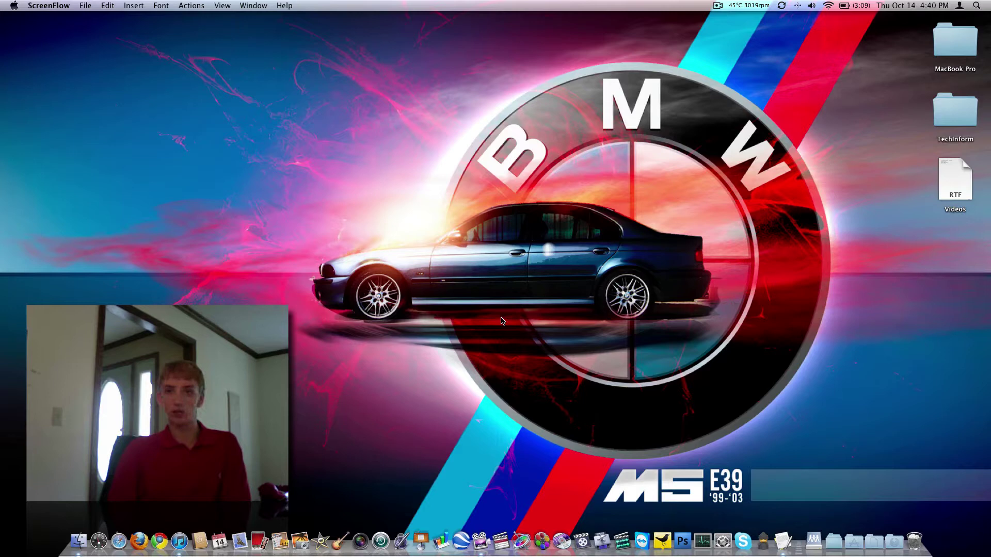
- Browse from MacBook Pro into Wallpapers > Scenery and scroll to the los_angeles photo
double_click(948, 36)
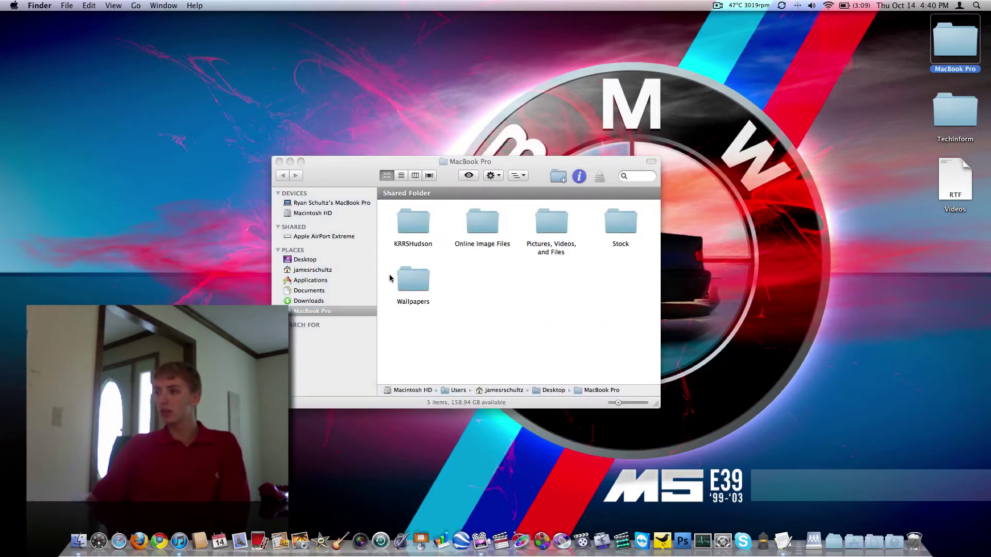
double_click(420, 282)
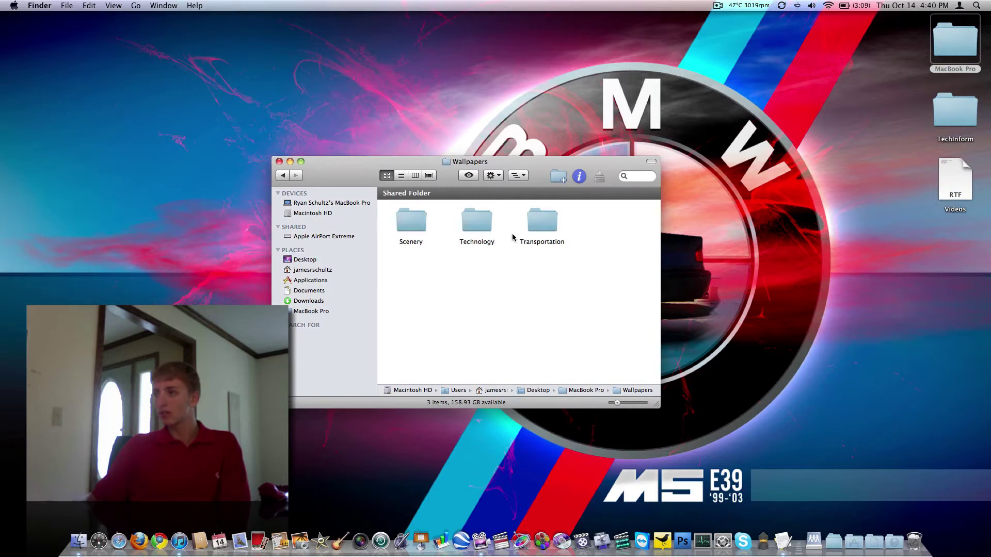
double_click(414, 227)
scroll(444, 227, down, 10)
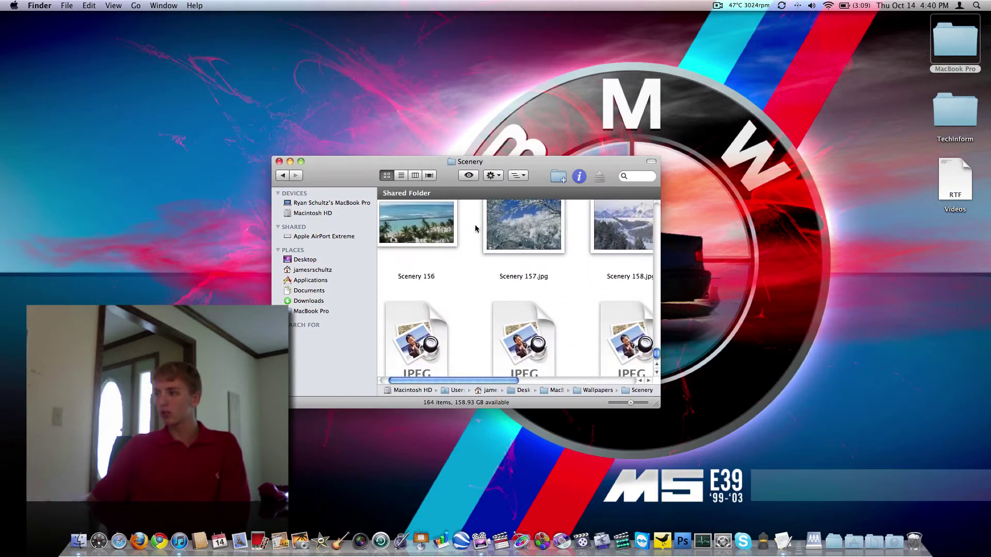
scroll(477, 258, right, 3)
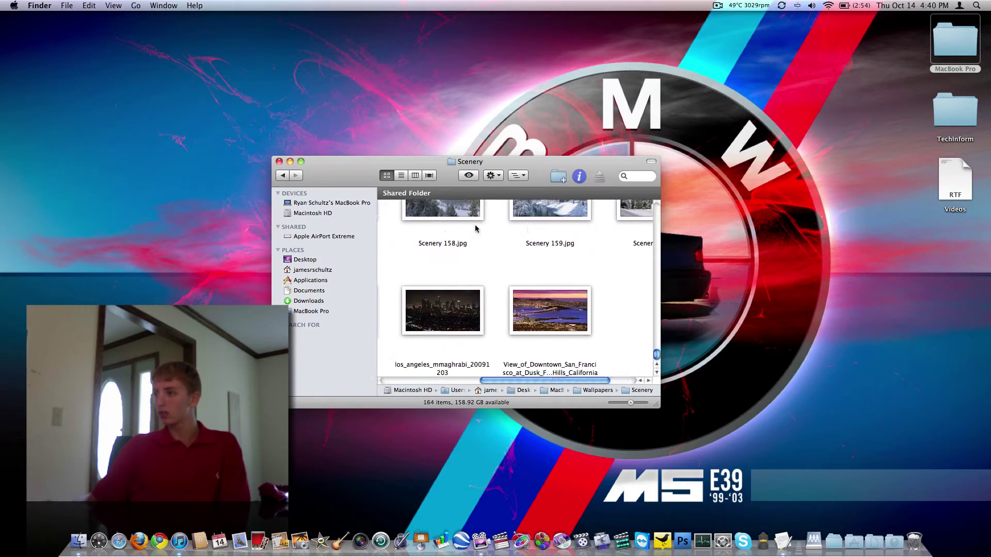
scroll(485, 296, down, 1)
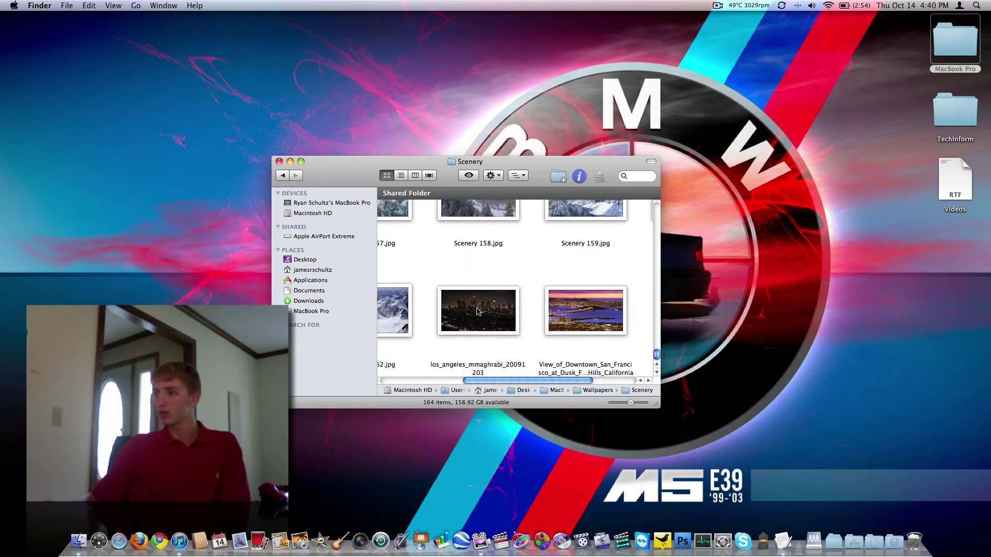
- Set los_angeles_mmaghrabi_20091203 as the desktop picture and close the Scenery window
click(477, 311)
right_click(477, 310)
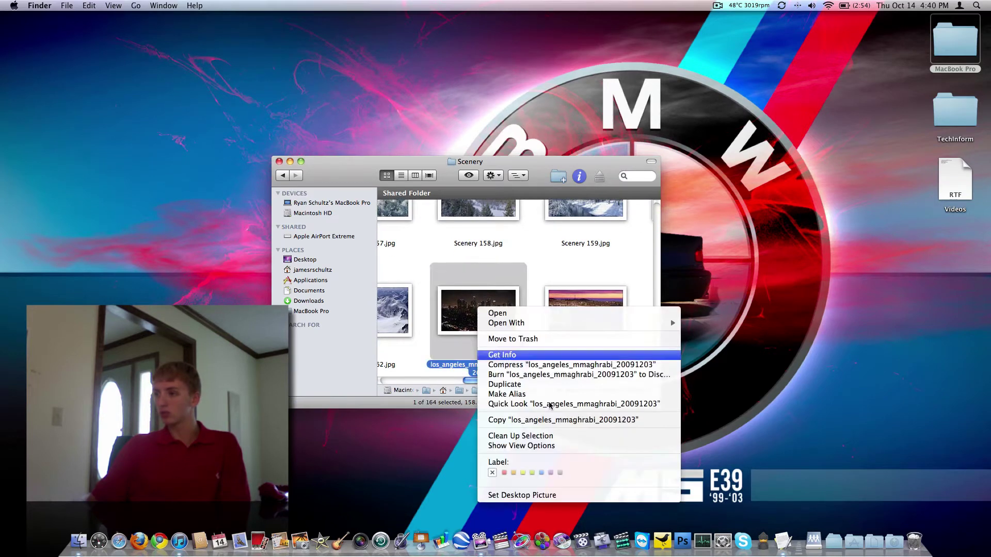
click(554, 494)
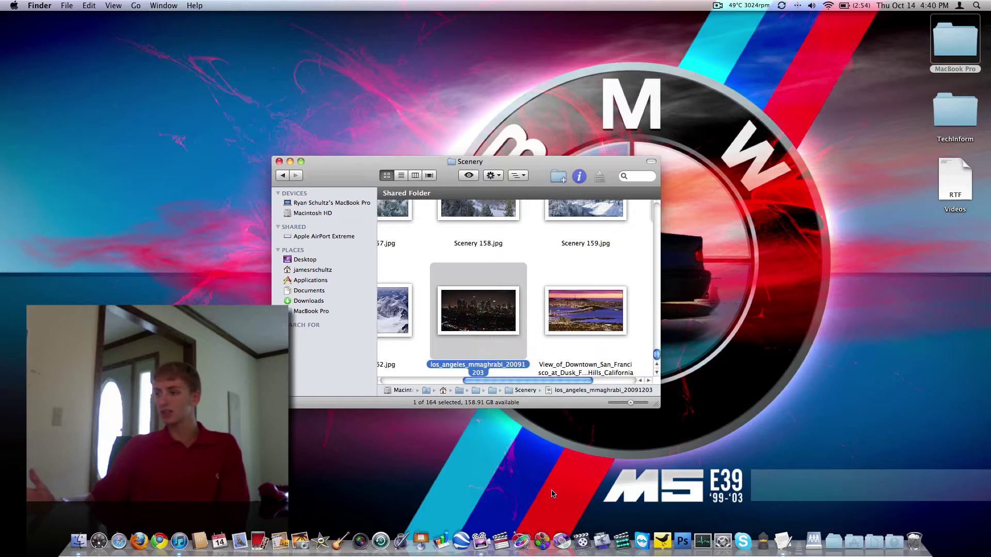
key(super+w)
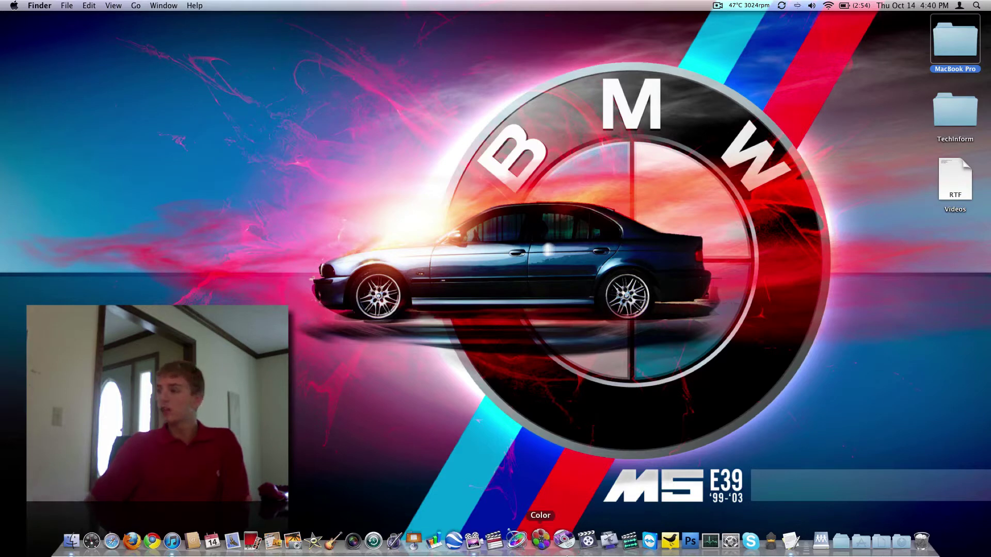
- In Desktop & Screen Saver, try Zebra, then set the Nature 'Stones' image as the desktop picture and close
click(725, 536)
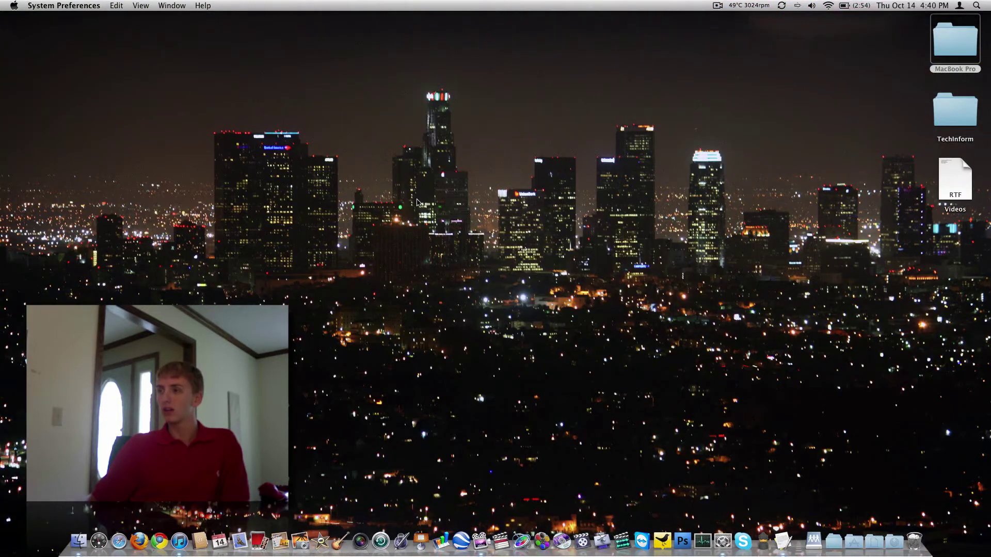
click(654, 306)
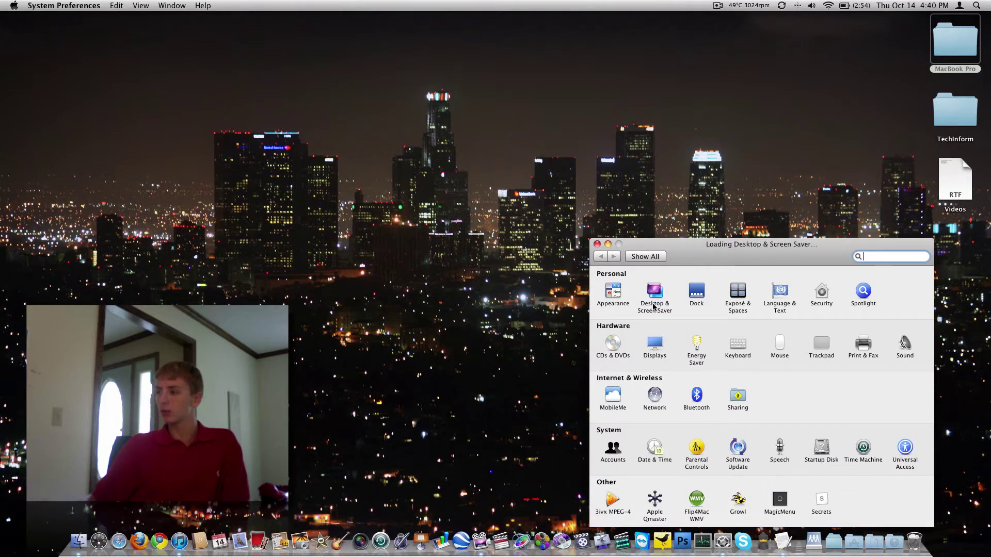
drag(699, 251, 433, 149)
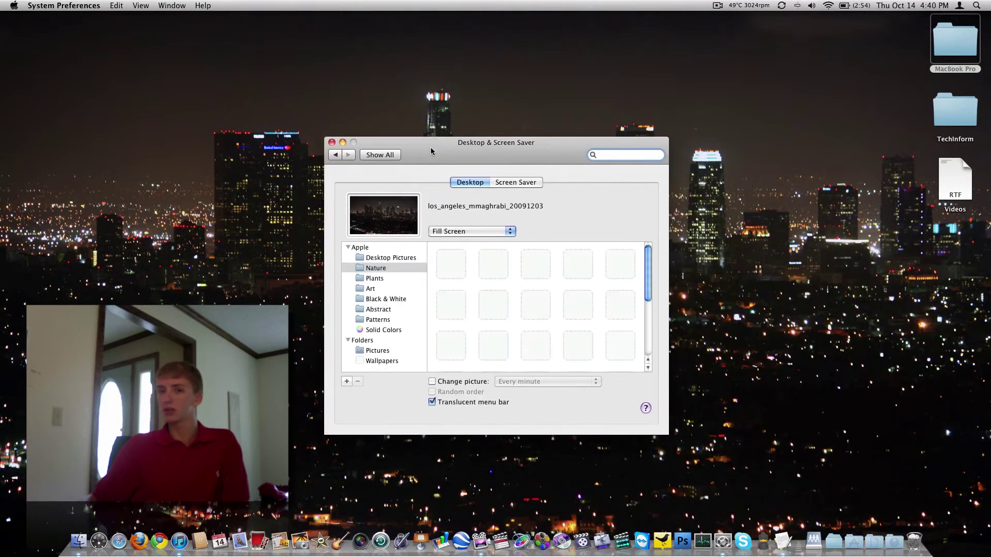
scroll(479, 261, down, 3)
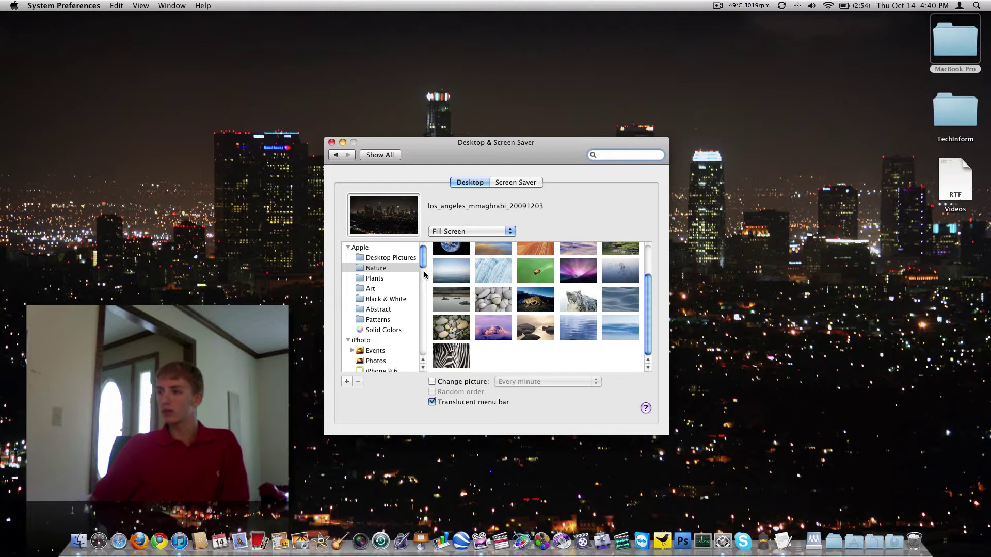
click(455, 357)
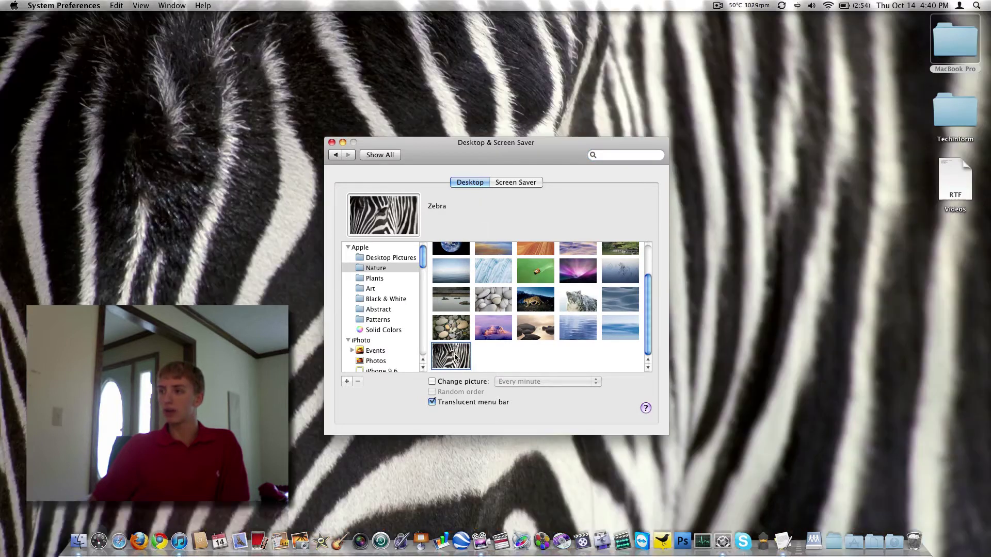
click(455, 328)
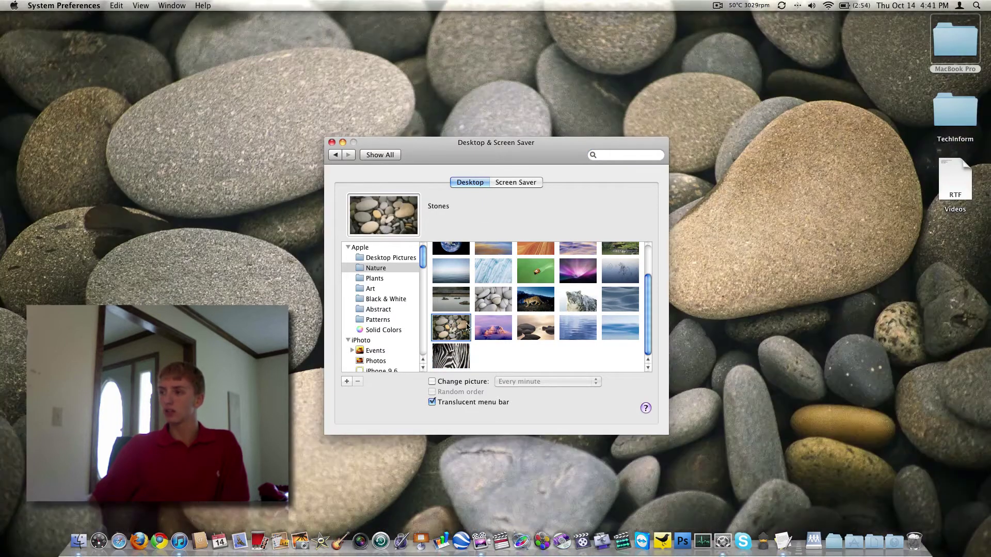
click(333, 143)
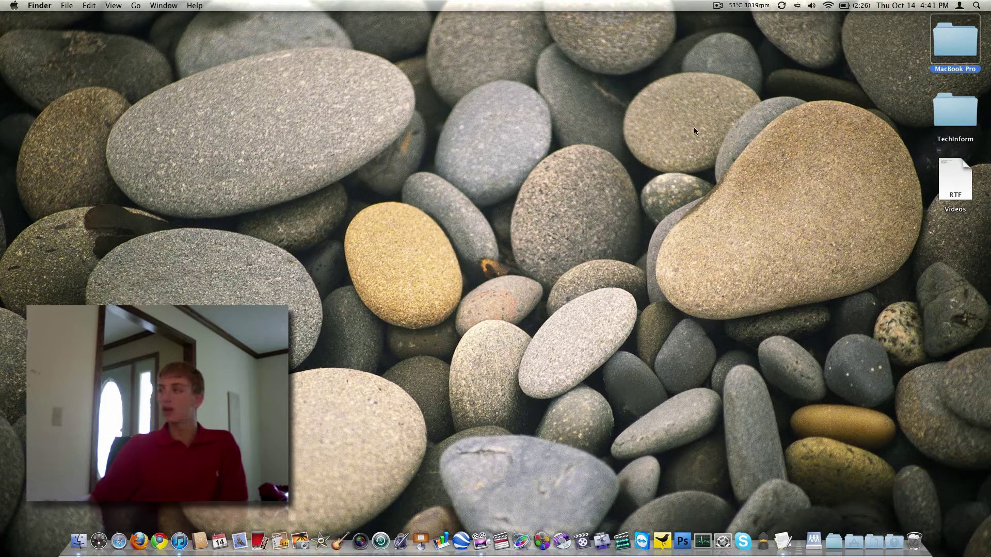
drag(955, 111, 816, 107)
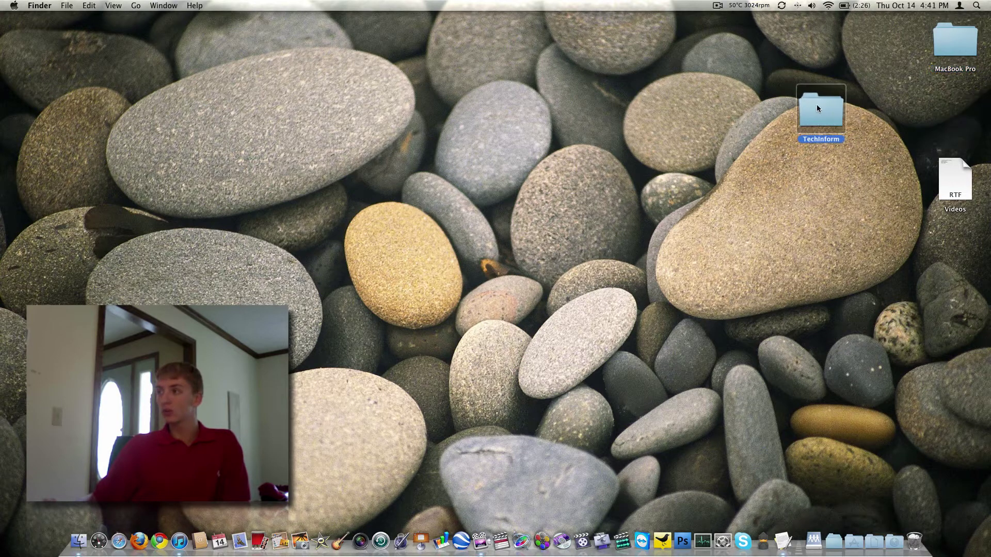
click(756, 116)
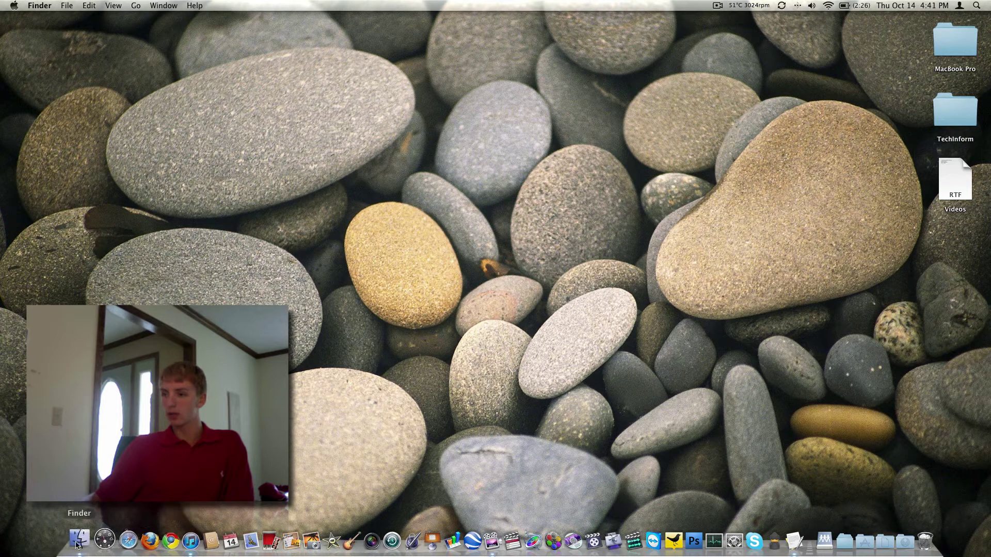
drag(116, 540, 387, 490)
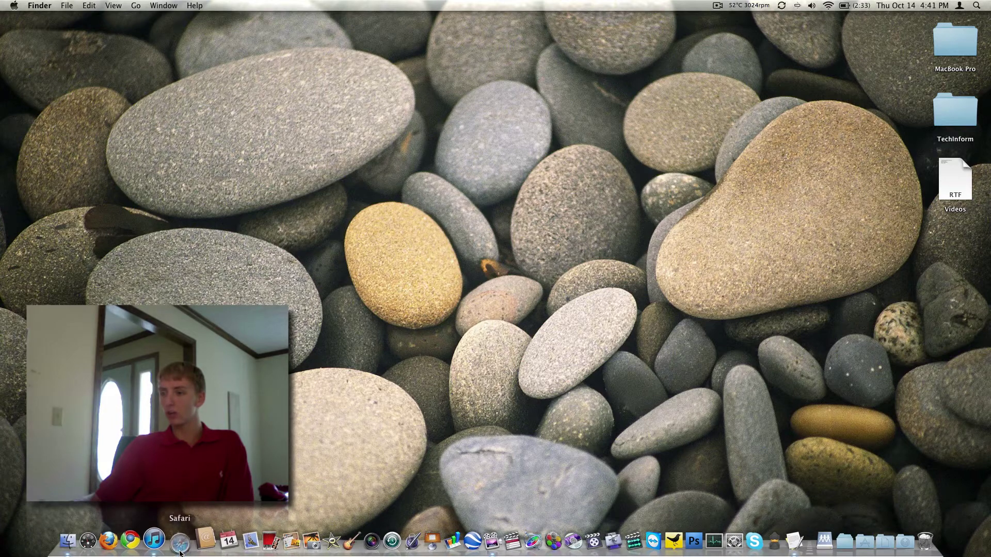
click(135, 541)
drag(135, 543, 108, 541)
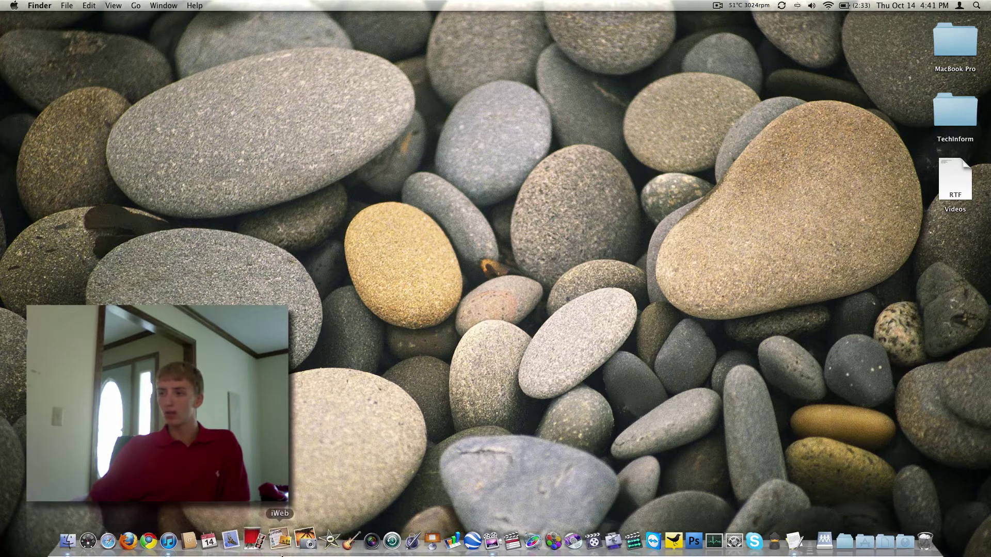
- Open Dock settings from the Apple menu and set the Dock size fairly small
click(13, 5)
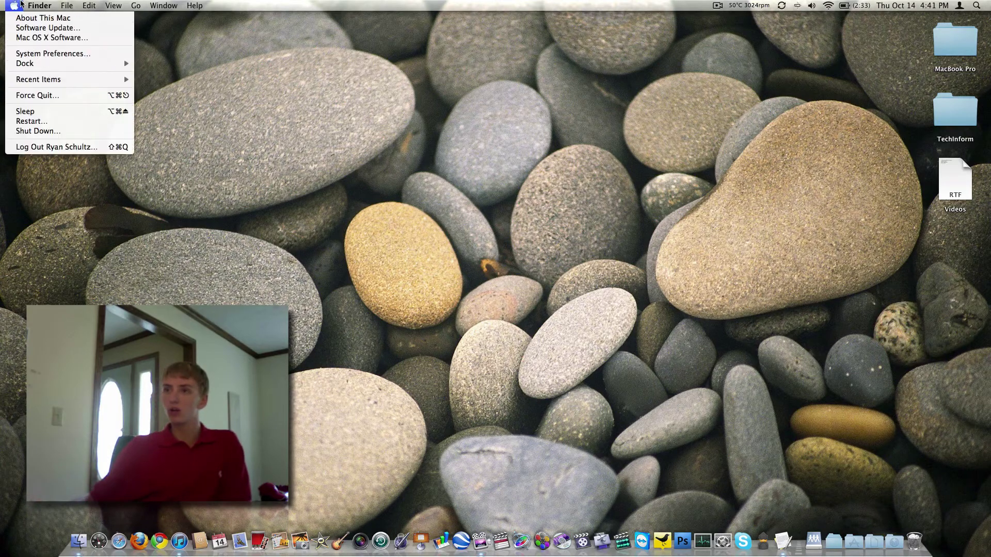
mouse_move(45, 65)
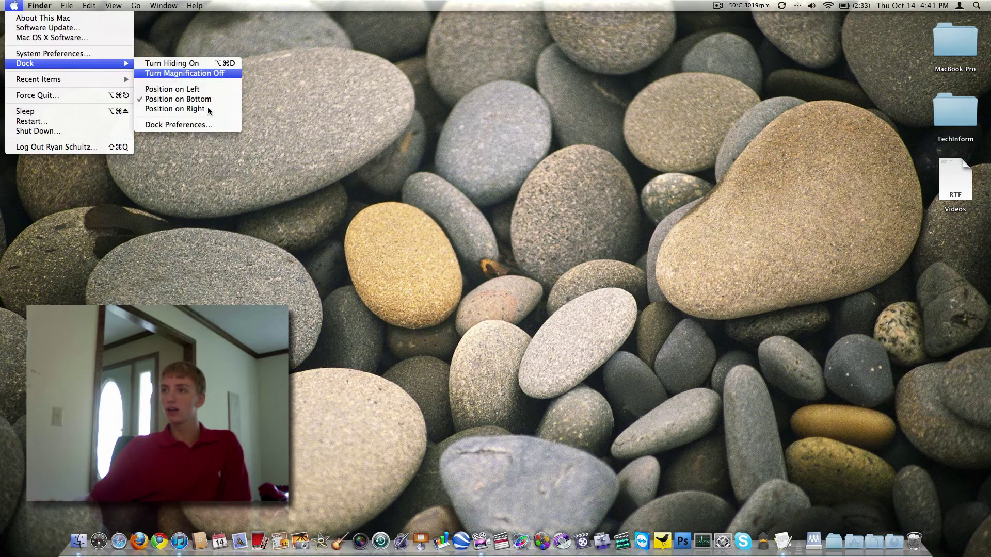
click(208, 125)
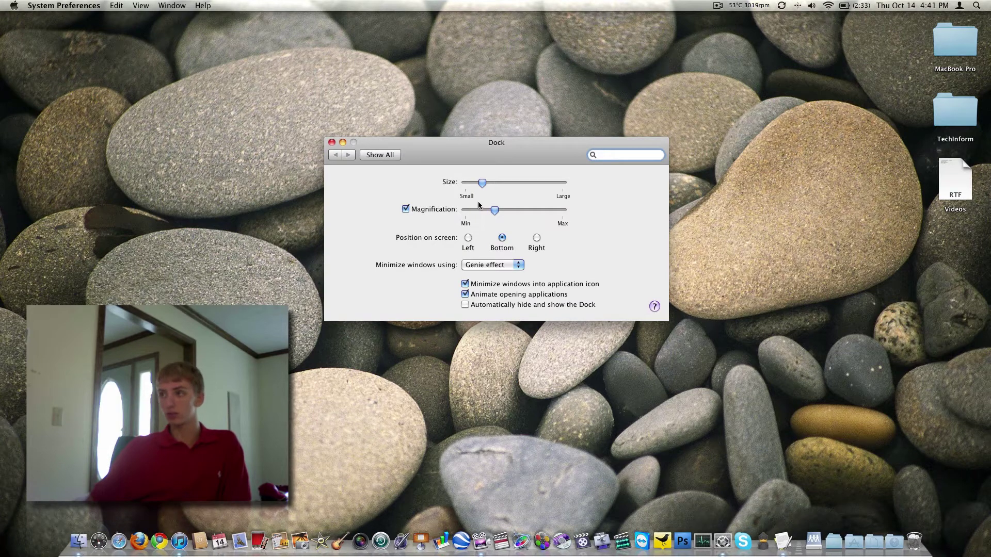
drag(481, 181, 396, 183)
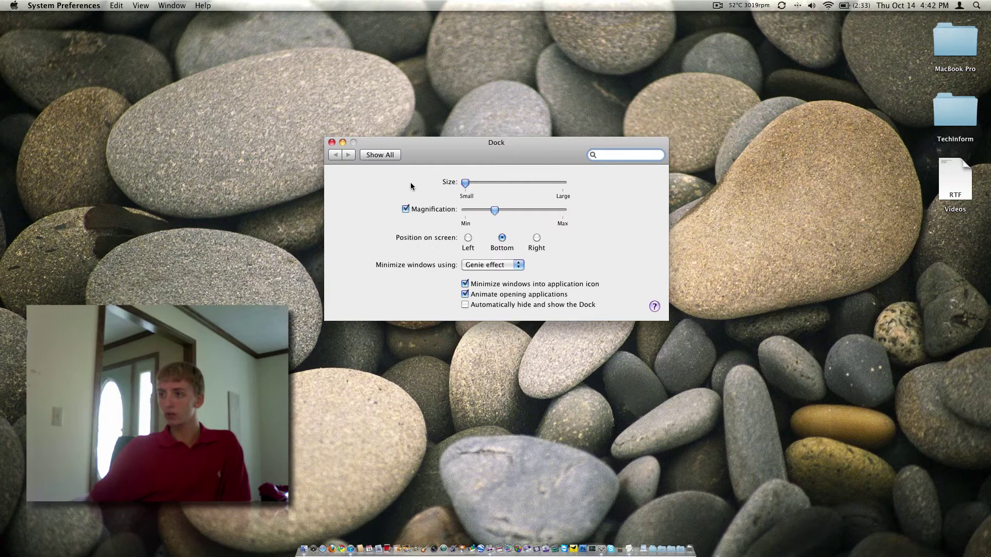
drag(457, 184, 563, 211)
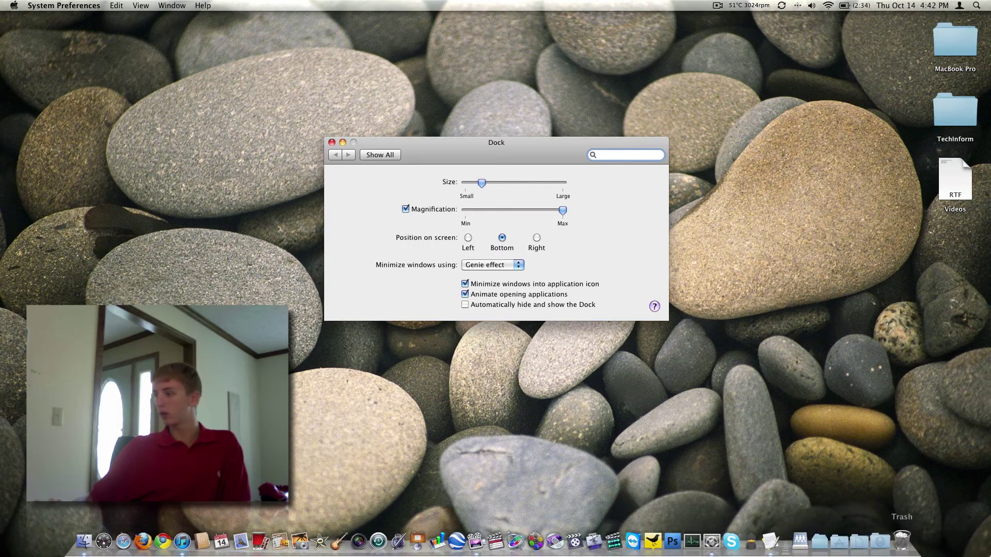
- Re-enable Dock magnification at near-minimum strength and set the position to Left
click(436, 210)
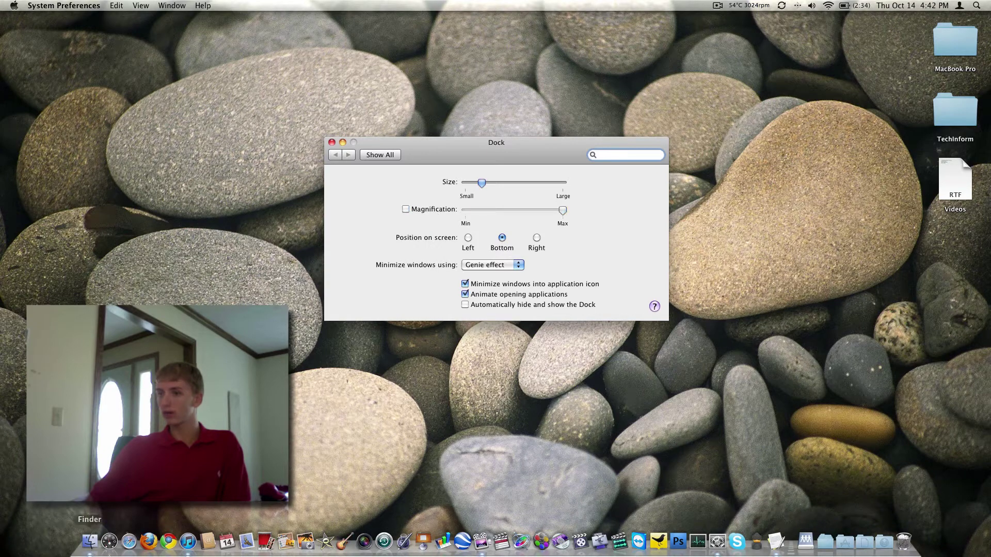
click(457, 211)
click(478, 211)
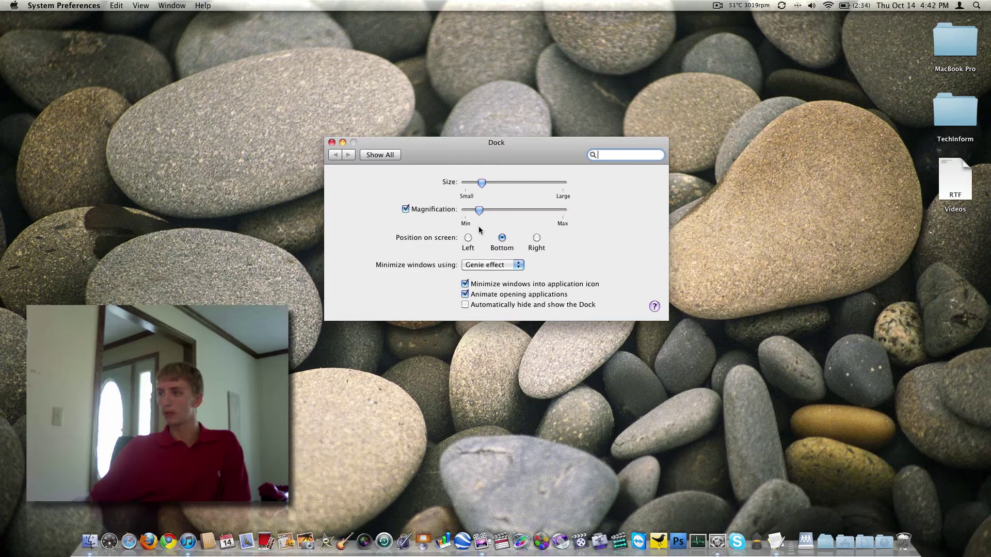
click(468, 238)
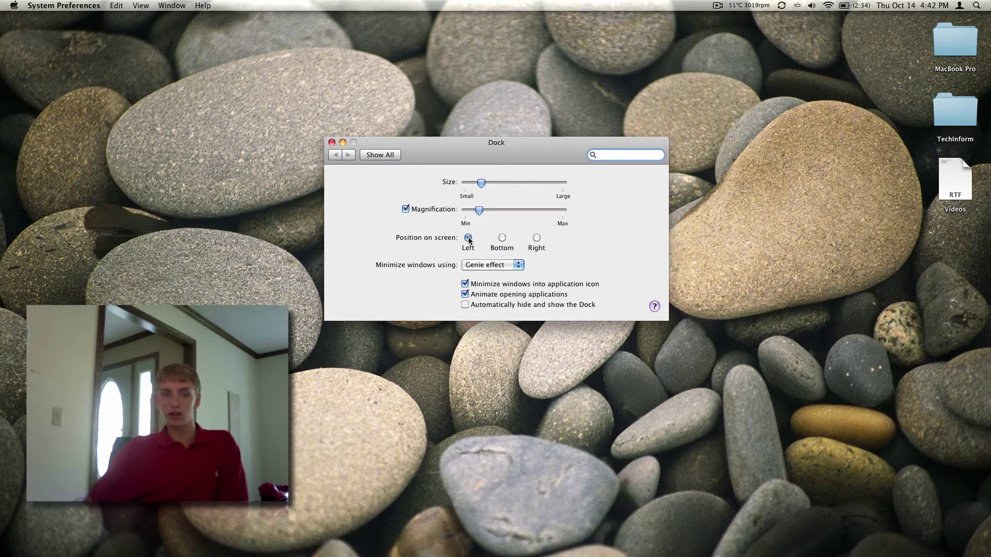
- Try the Right position, return the Dock to Bottom, and test the Scale minimize effect
click(537, 239)
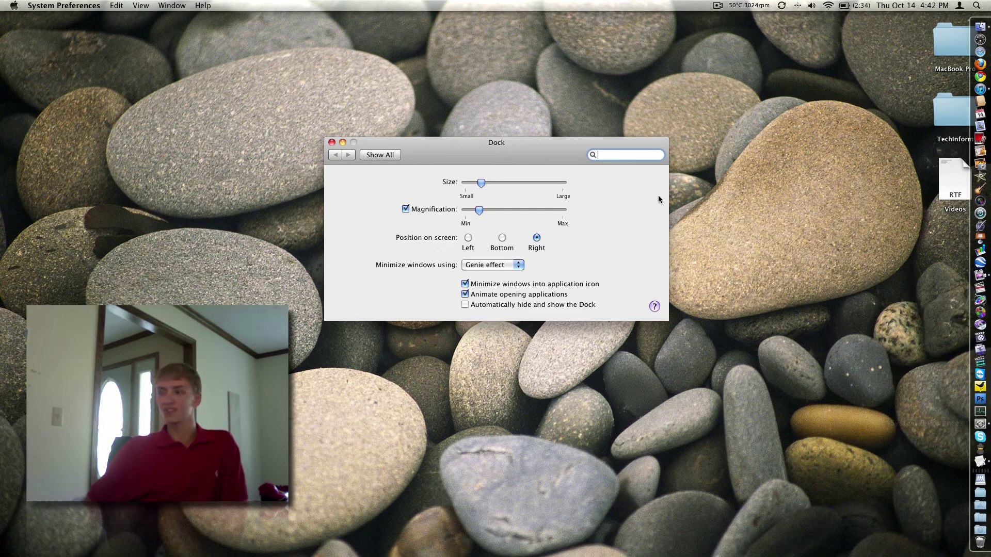
click(501, 238)
click(504, 266)
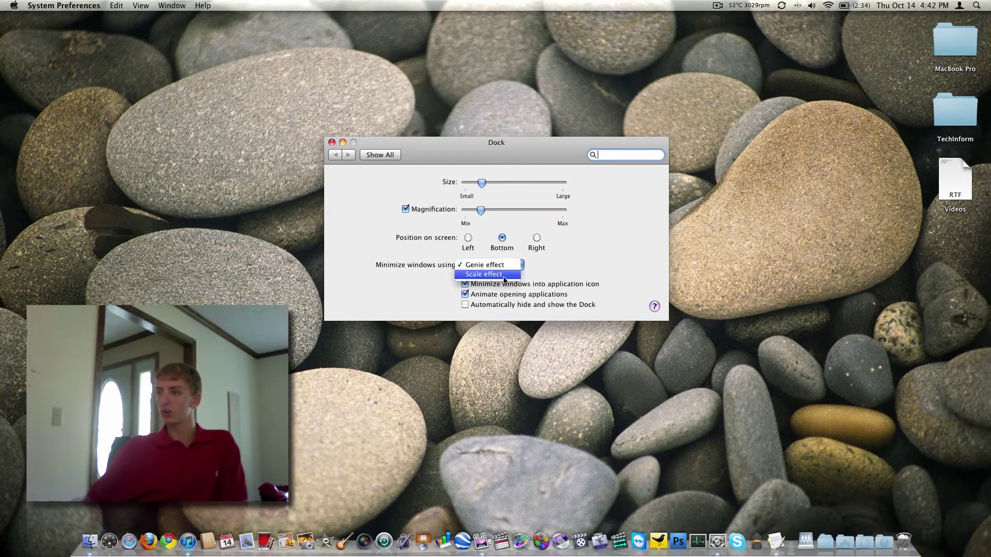
click(503, 278)
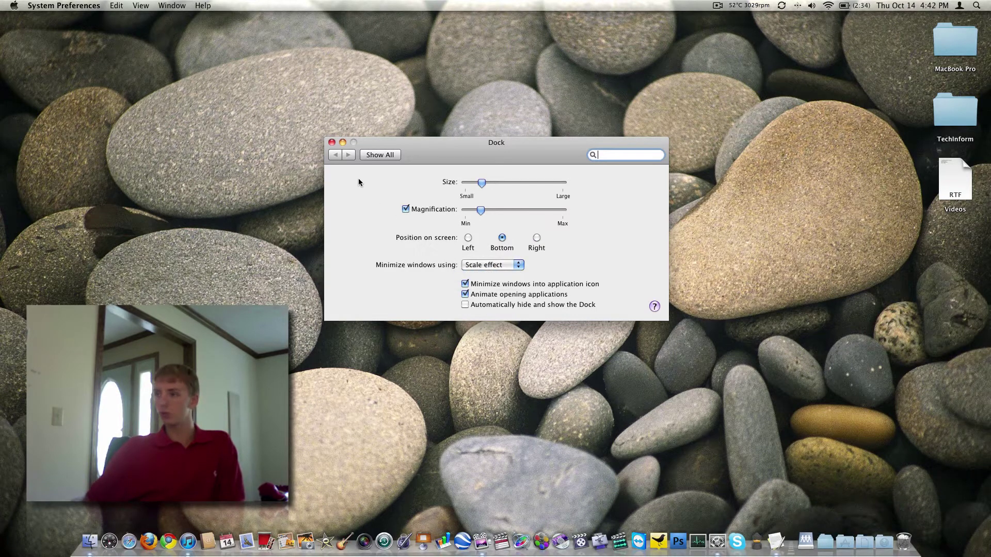
click(342, 144)
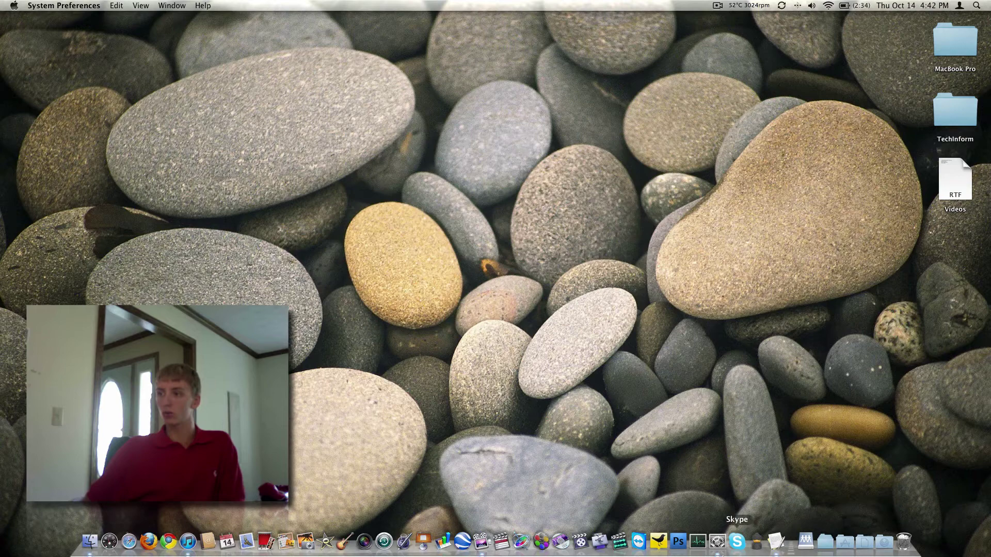
click(717, 542)
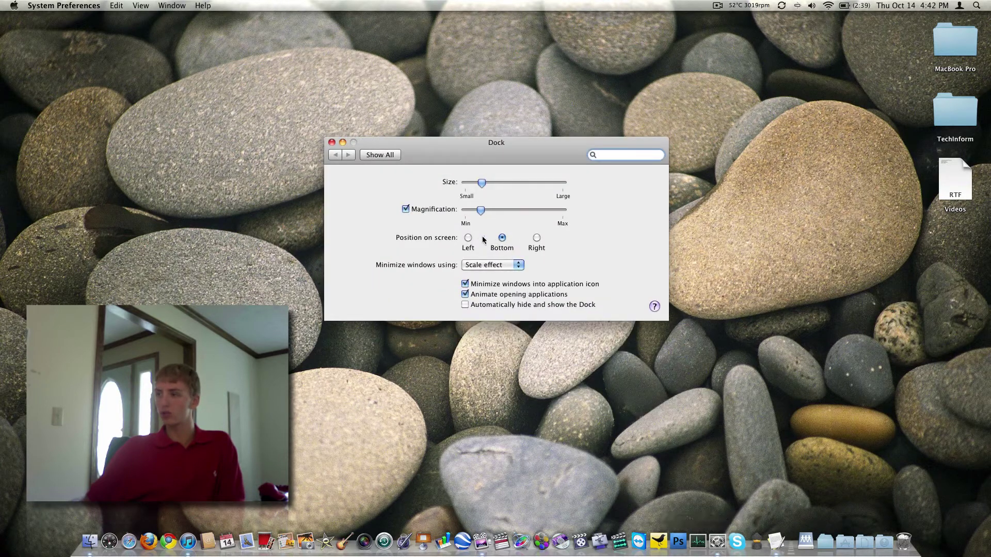
- Switch the minimize effect back to Genie, preview it twice, and close Dock settings
click(482, 271)
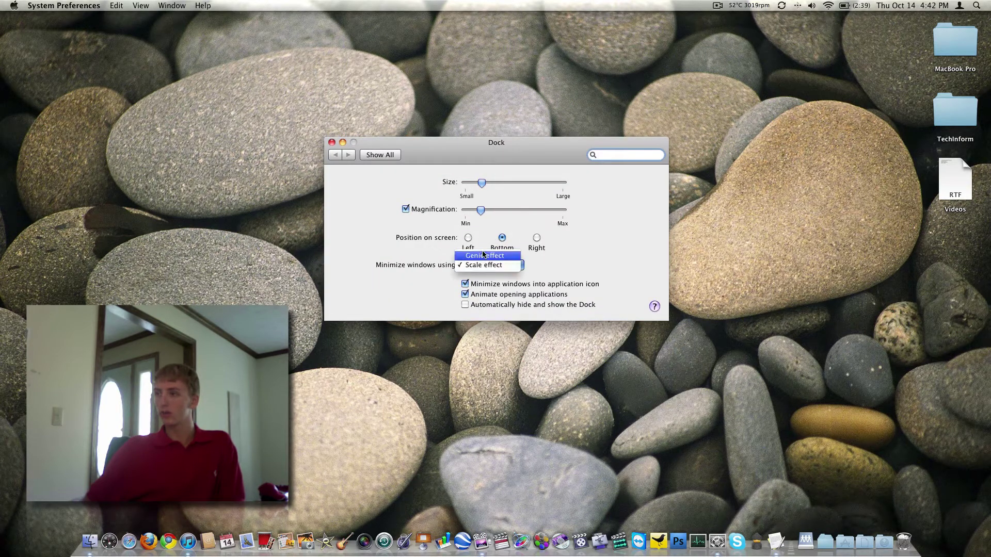
click(484, 255)
click(344, 145)
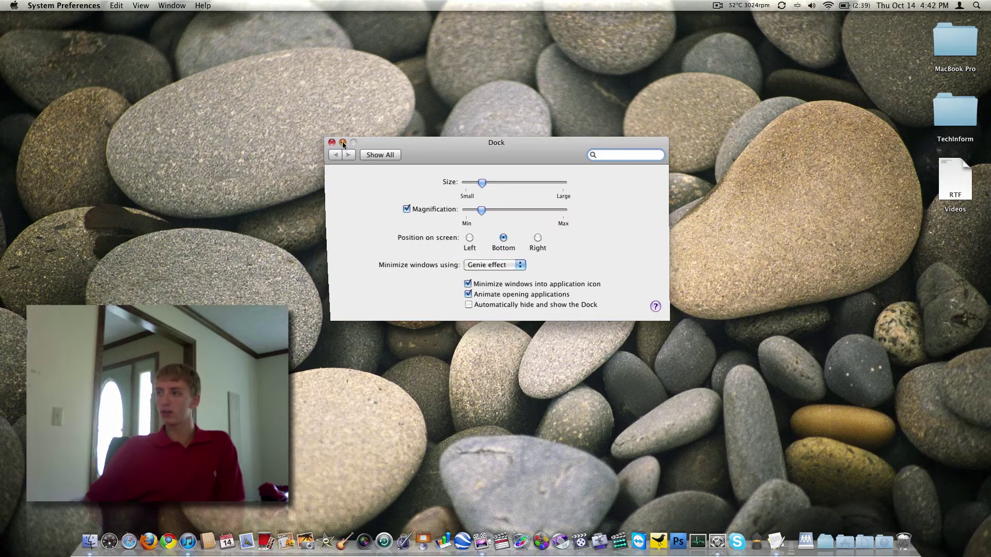
click(717, 541)
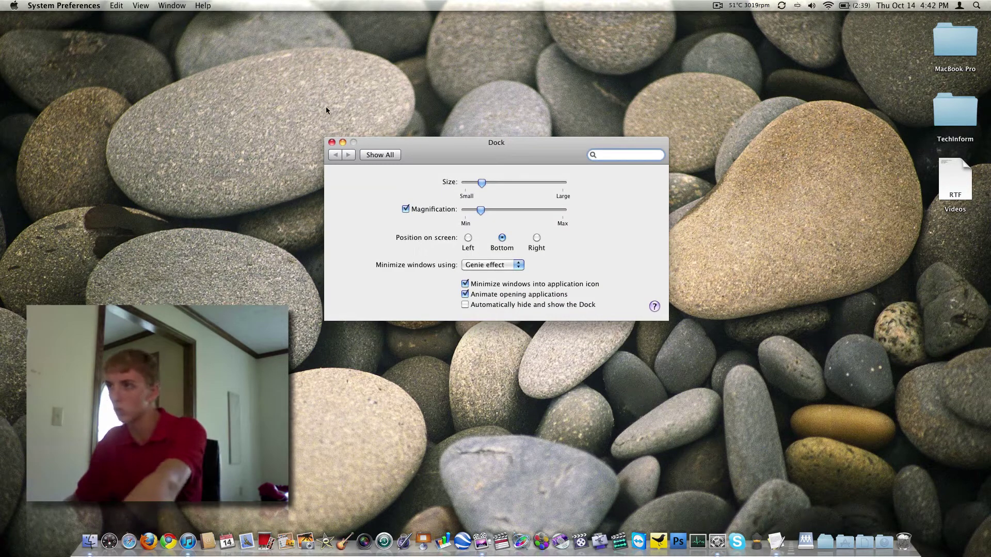
shift+click(343, 144)
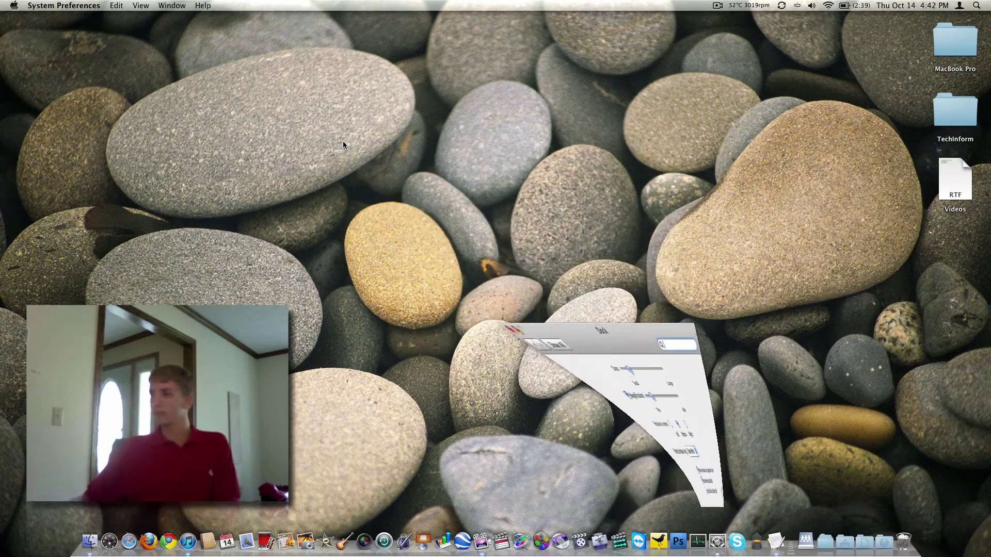
click(718, 545)
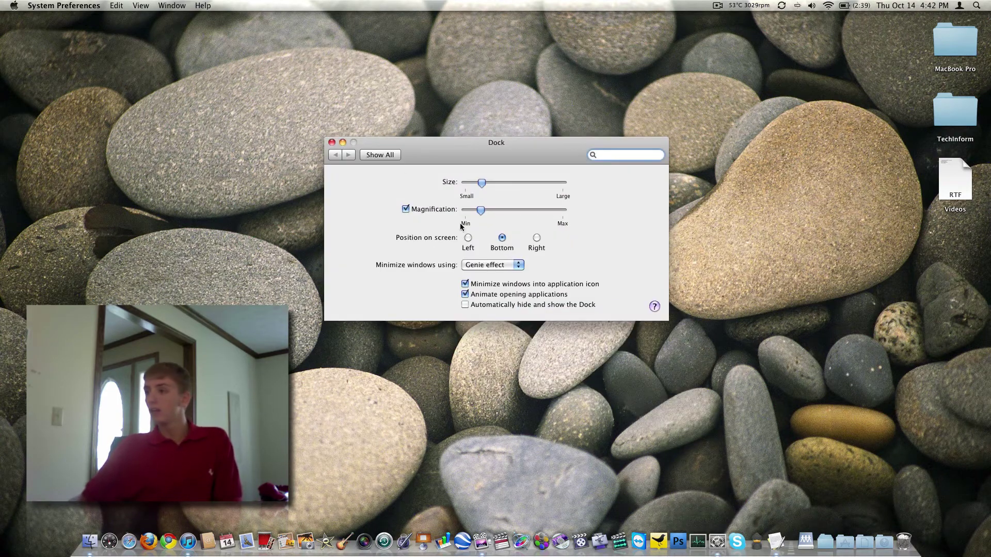
click(332, 143)
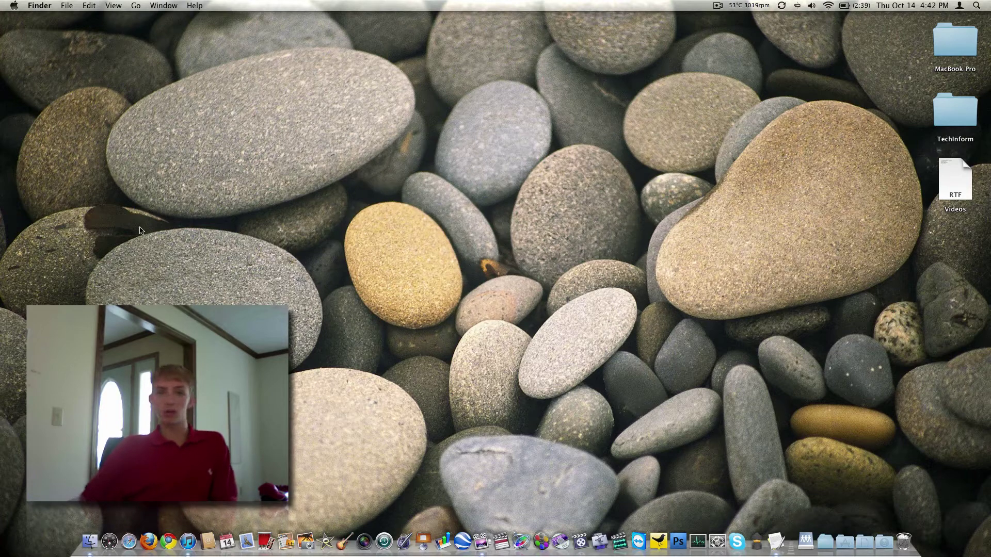
- Open the Documents folder from the Dock stack and give Final Cut Pro Documents an orange label
click(861, 545)
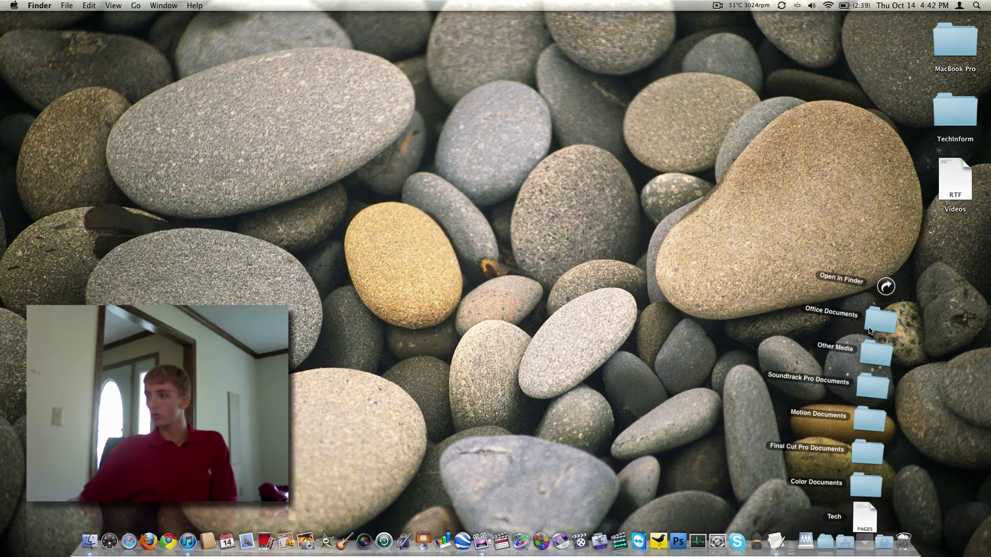
click(886, 287)
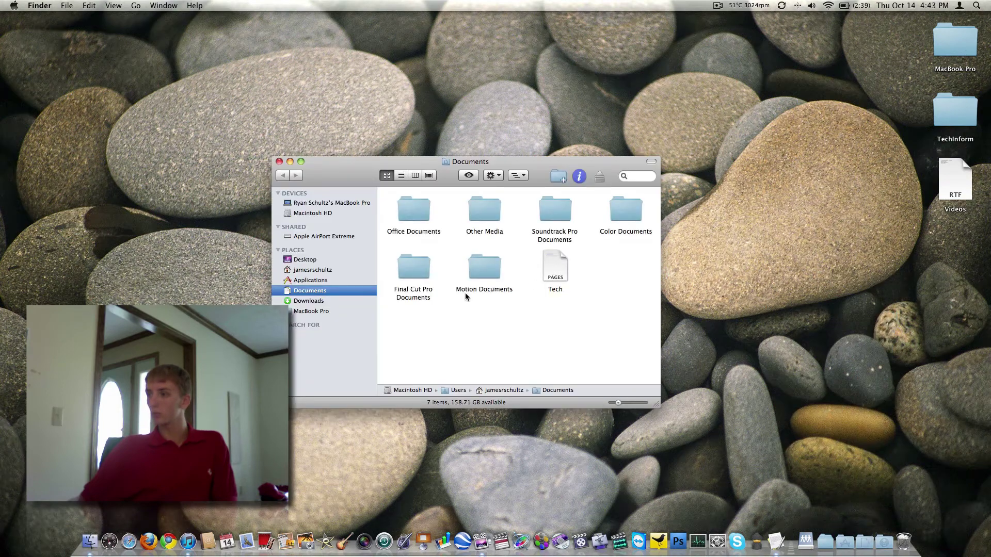
right_click(416, 276)
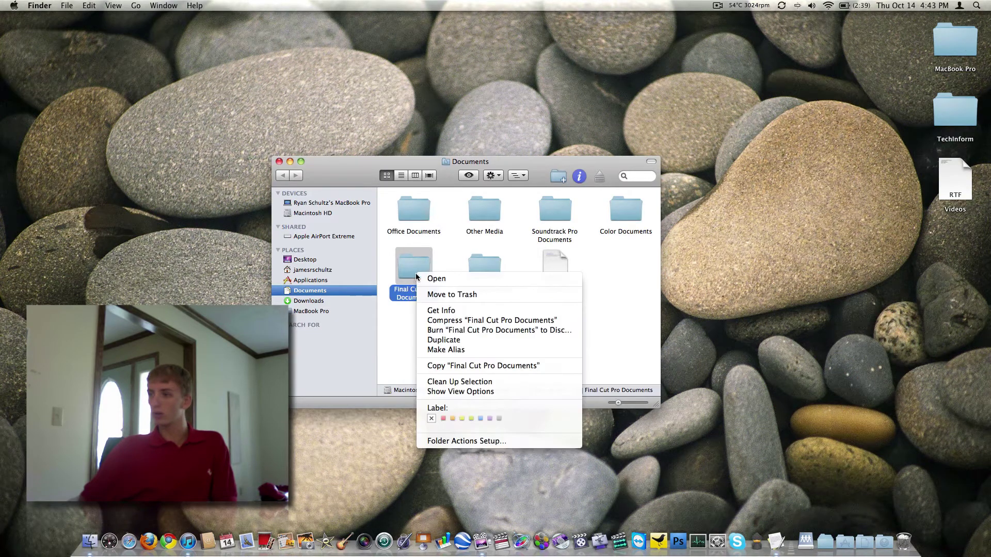
click(453, 419)
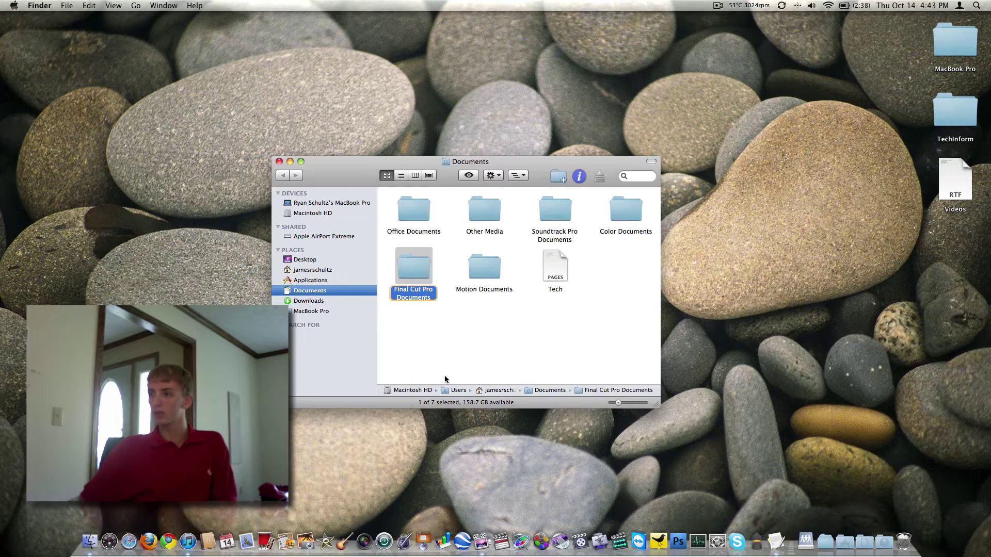
- Remove the orange label from the Final Cut Pro Documents folder
click(439, 356)
right_click(412, 294)
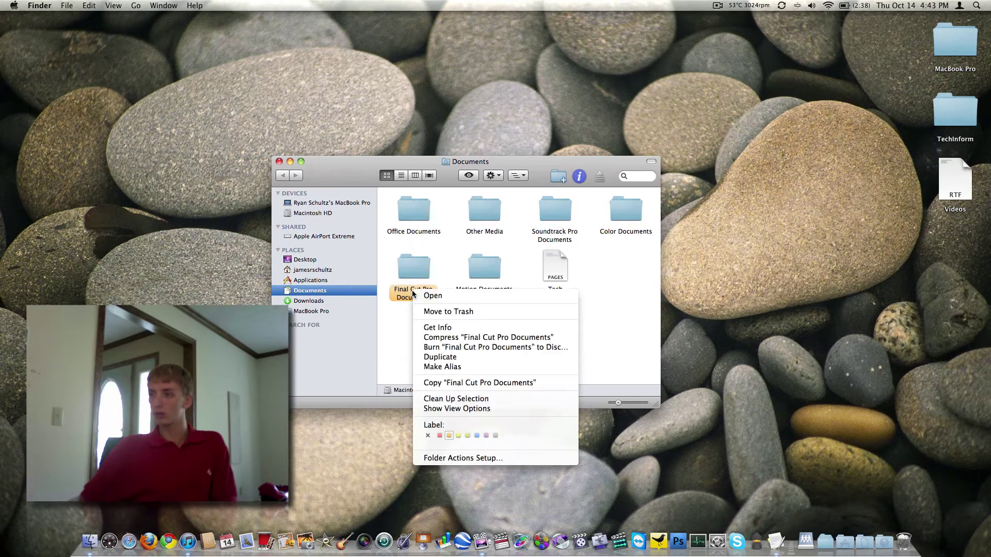
click(432, 435)
click(444, 332)
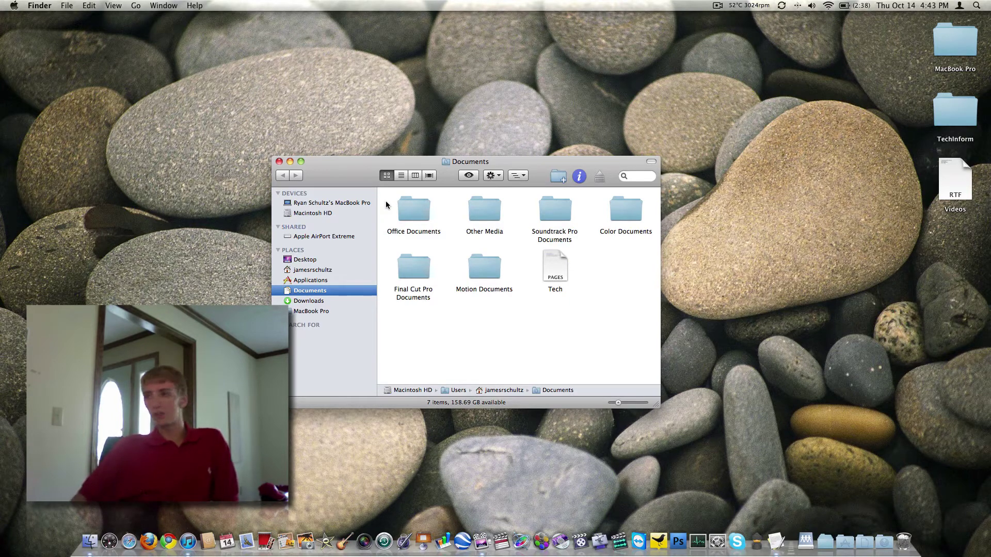
- Close the Documents window and set the Appearance colour to Graphite in System Preferences
key(super+w)
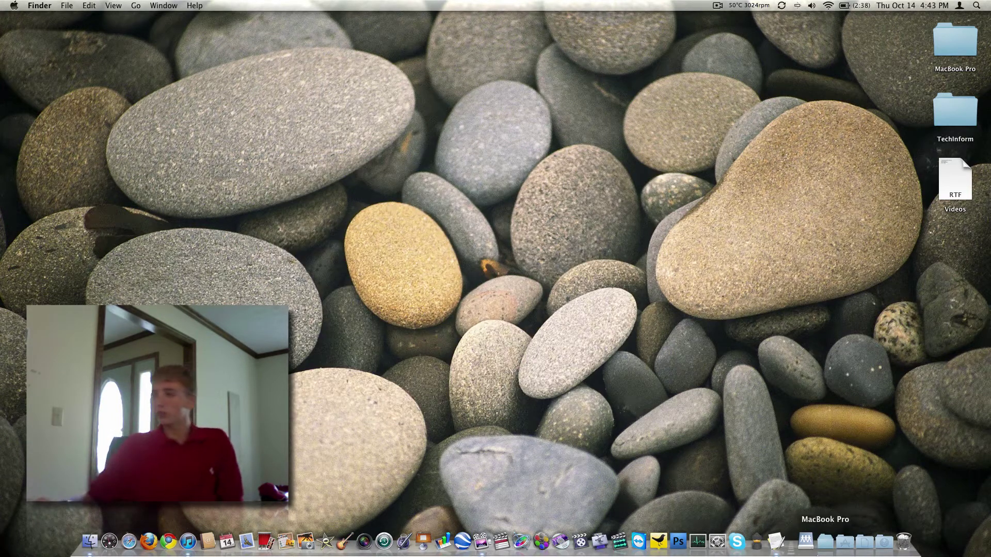
click(717, 542)
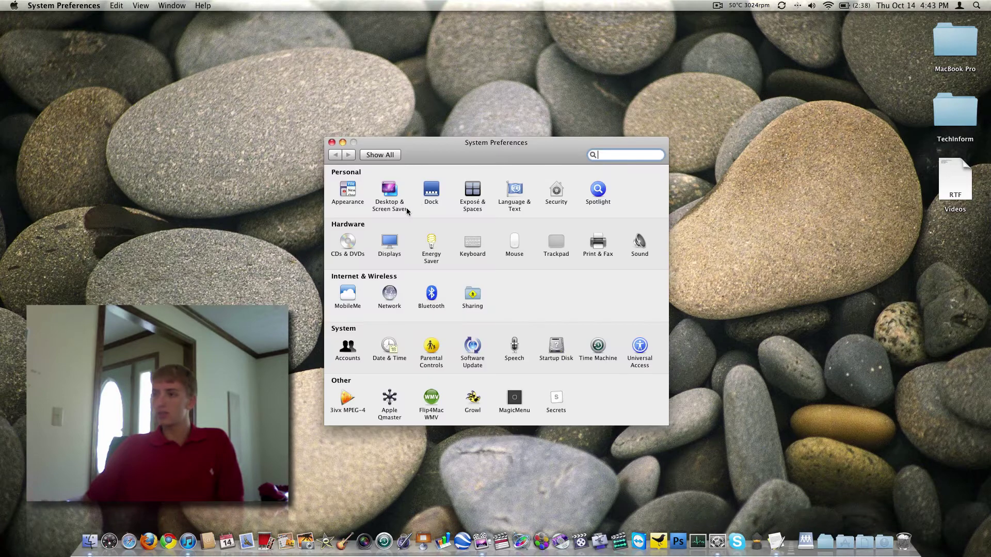
click(348, 193)
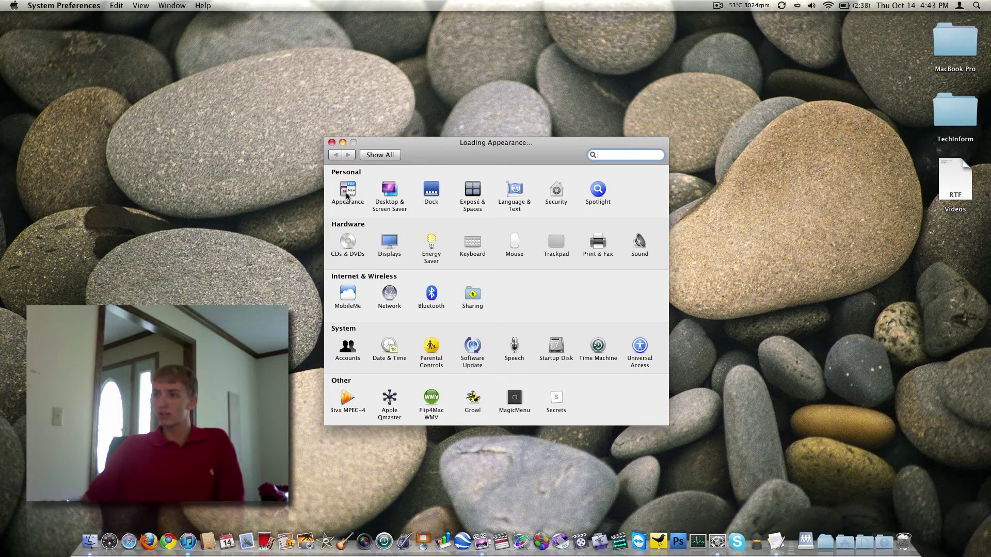
click(499, 182)
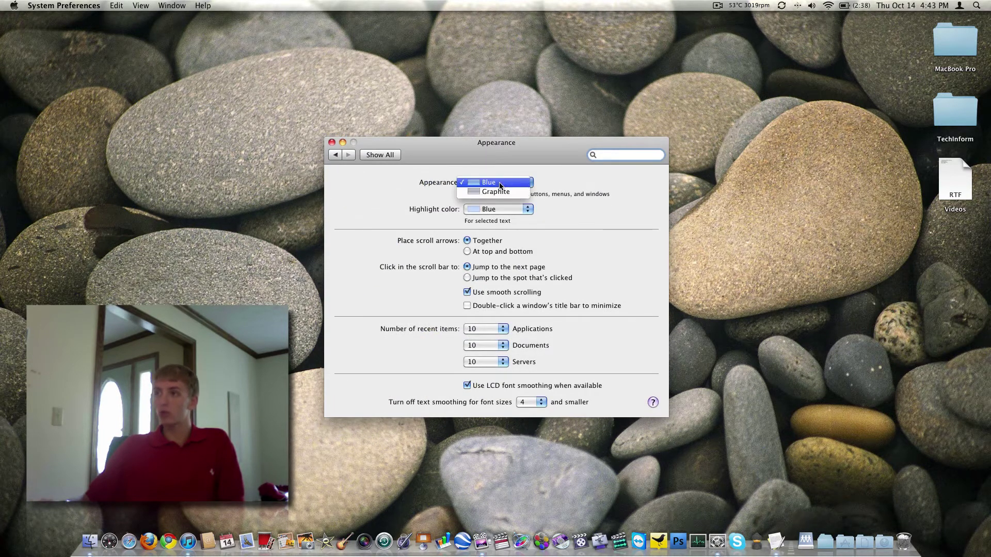
click(507, 193)
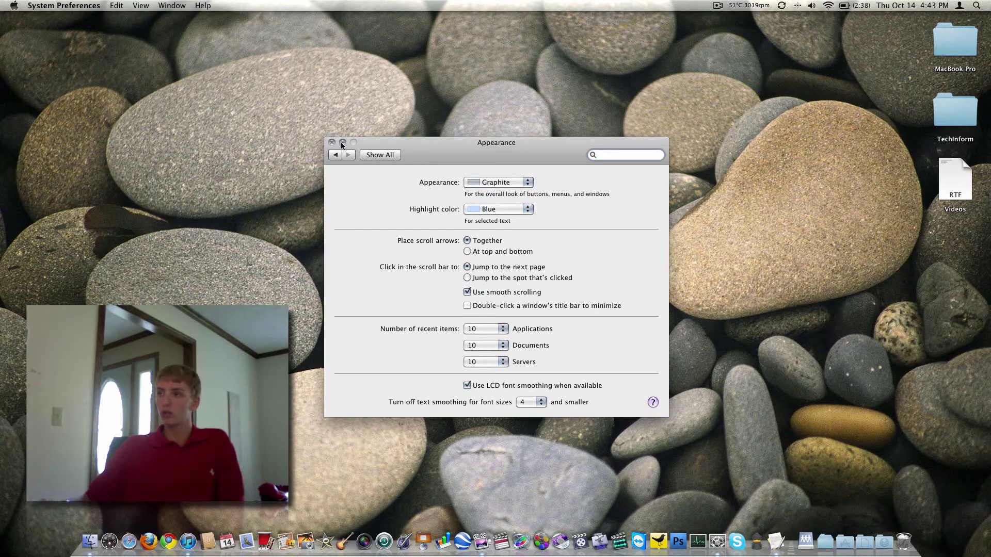
- Set the Appearance colour back to Blue, then close and reopen System Preferences
click(488, 182)
click(487, 173)
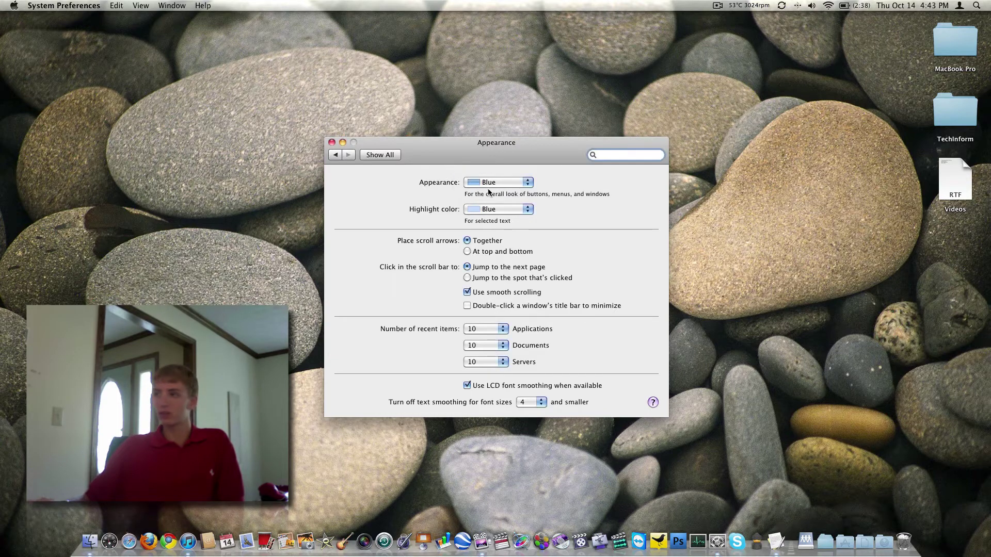
click(332, 142)
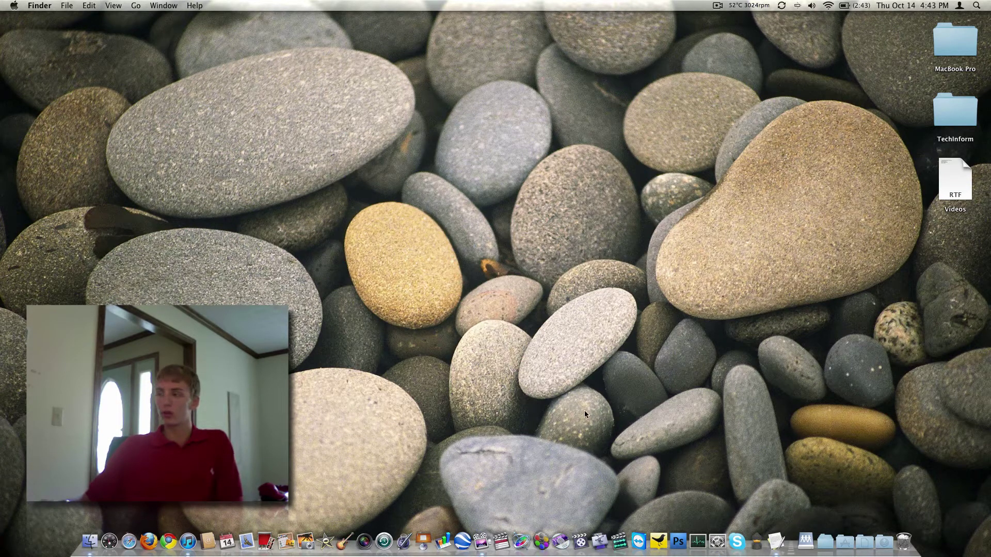
click(717, 541)
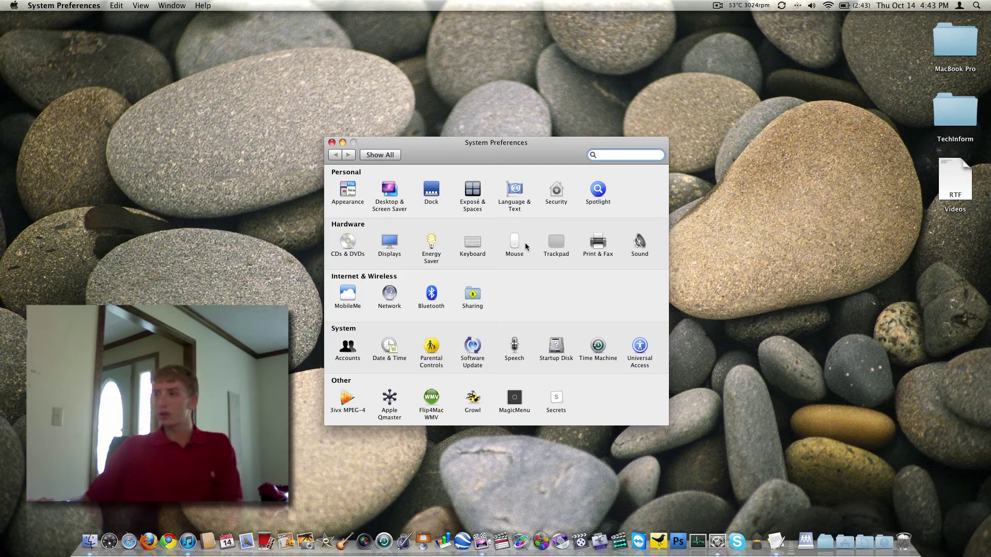
- Review the Appearance Highlight colour list leaving Blue, then launch Safari from the Dock
click(348, 191)
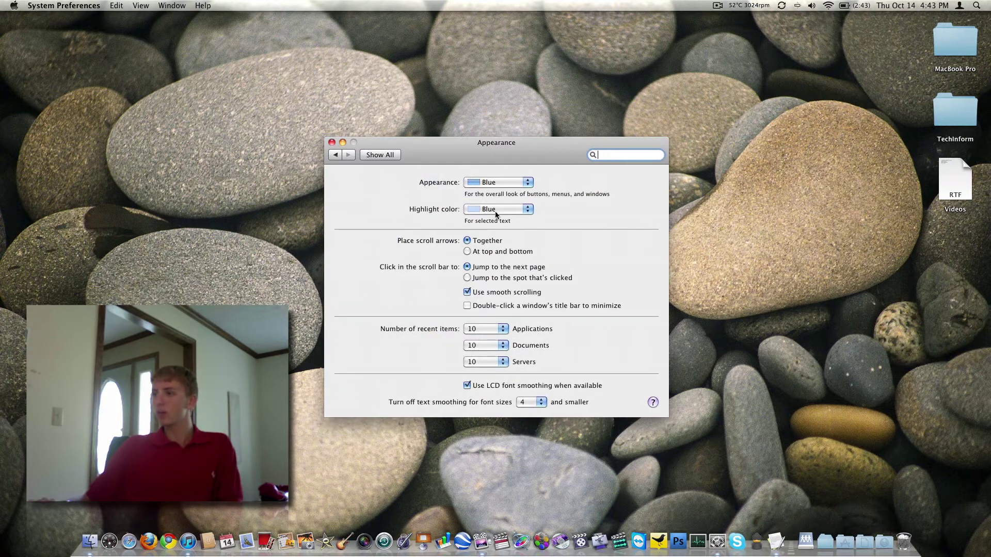
click(497, 213)
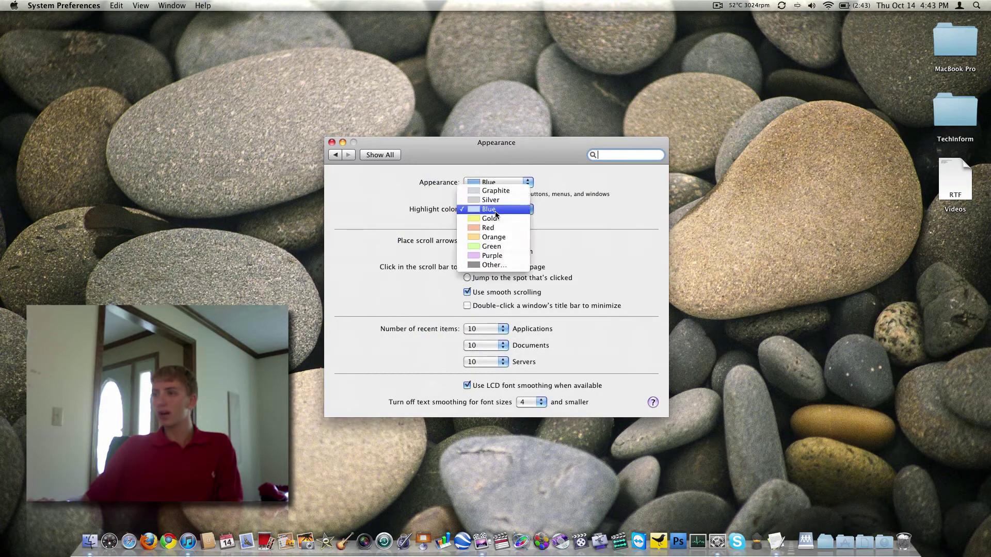
click(598, 221)
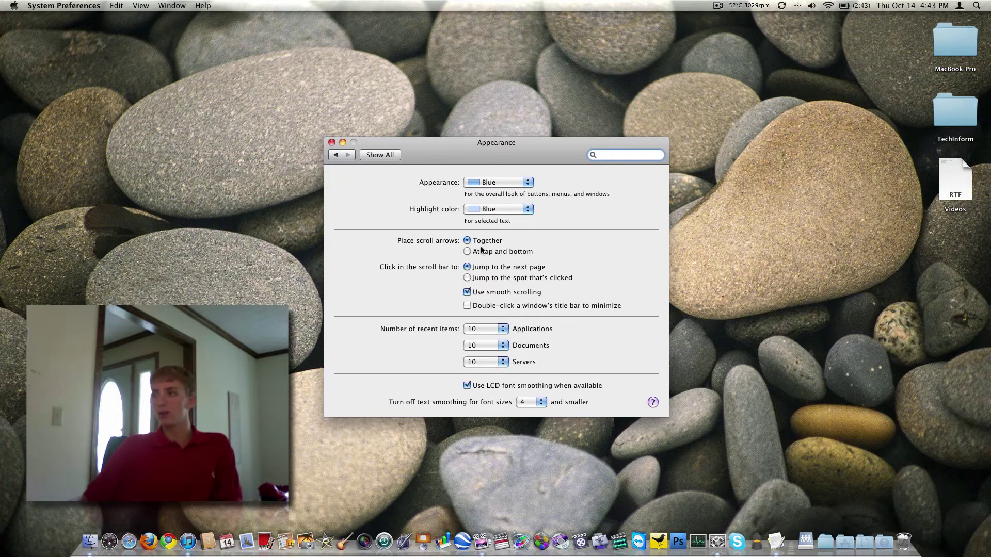
click(130, 552)
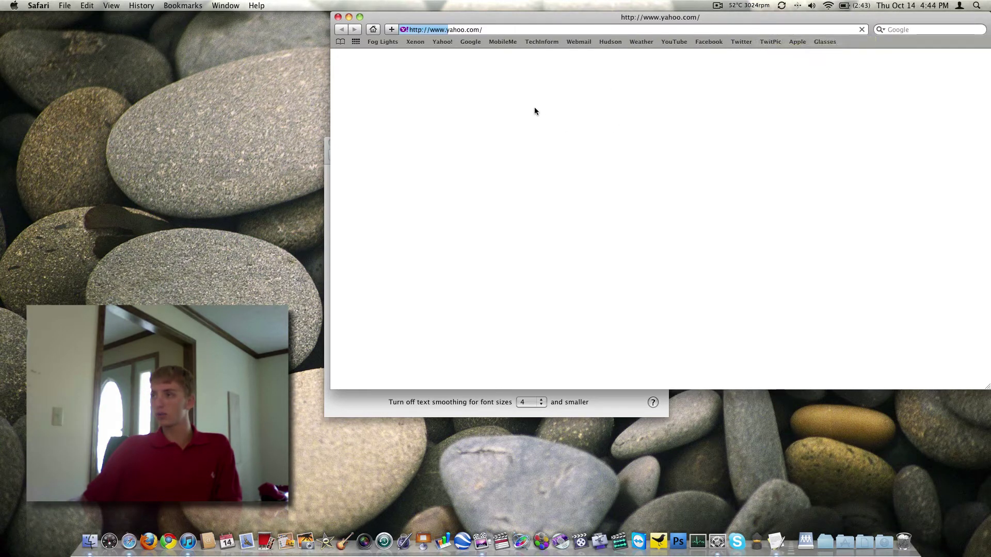
- Open the eBay Fog Lights bookmarked listing, browse it, then minimise Safari back to Appearance settings
drag(625, 21, 435, 66)
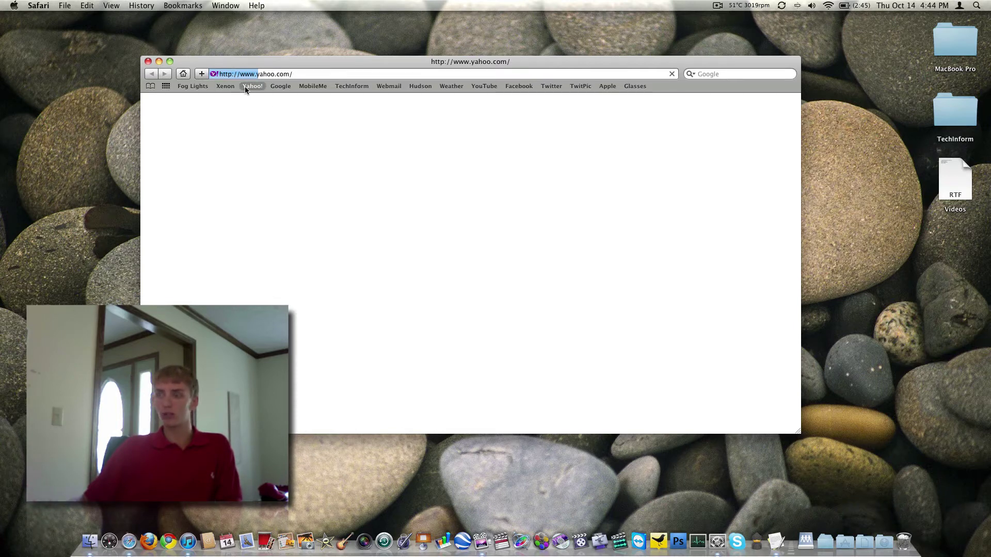
click(214, 86)
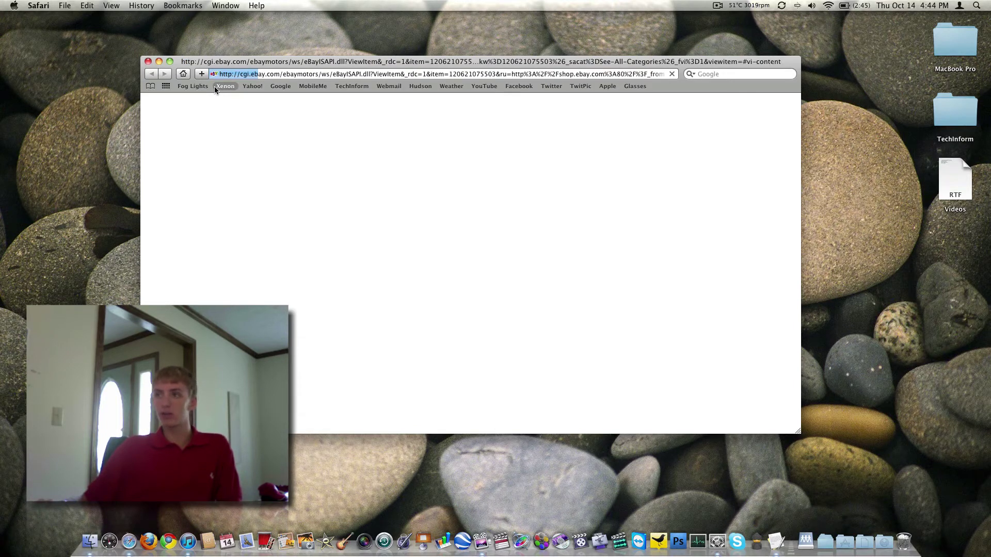
click(200, 87)
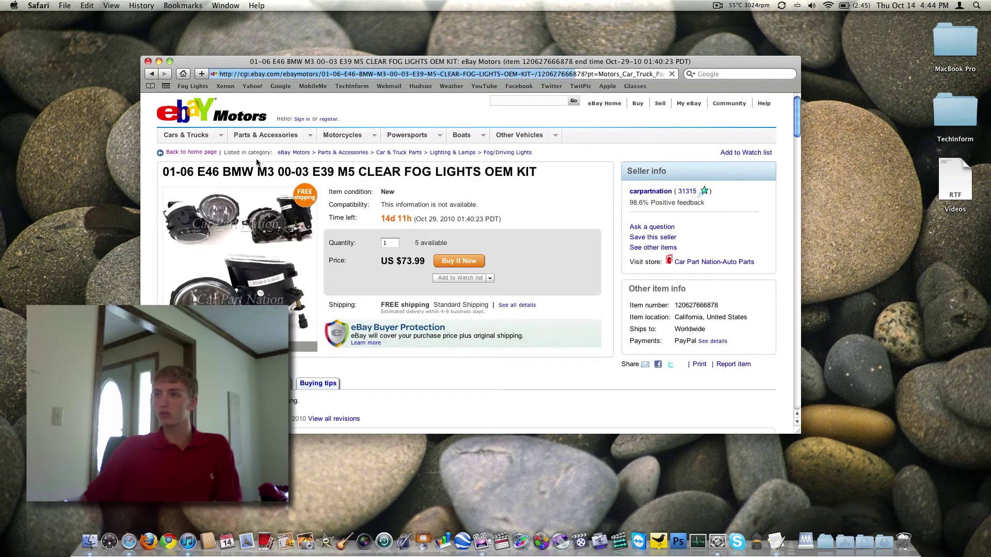
scroll(602, 225, down, 10)
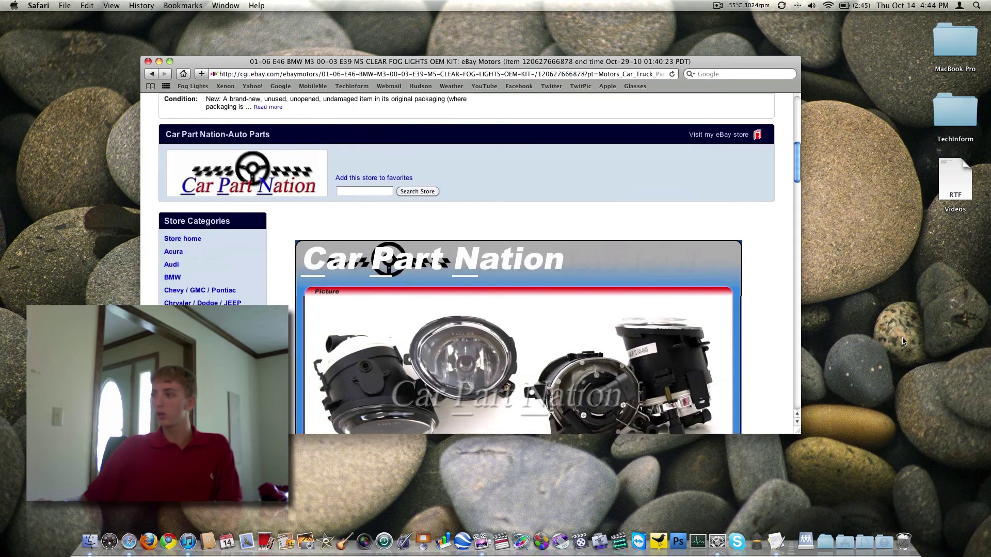
scroll(795, 423, down, 1)
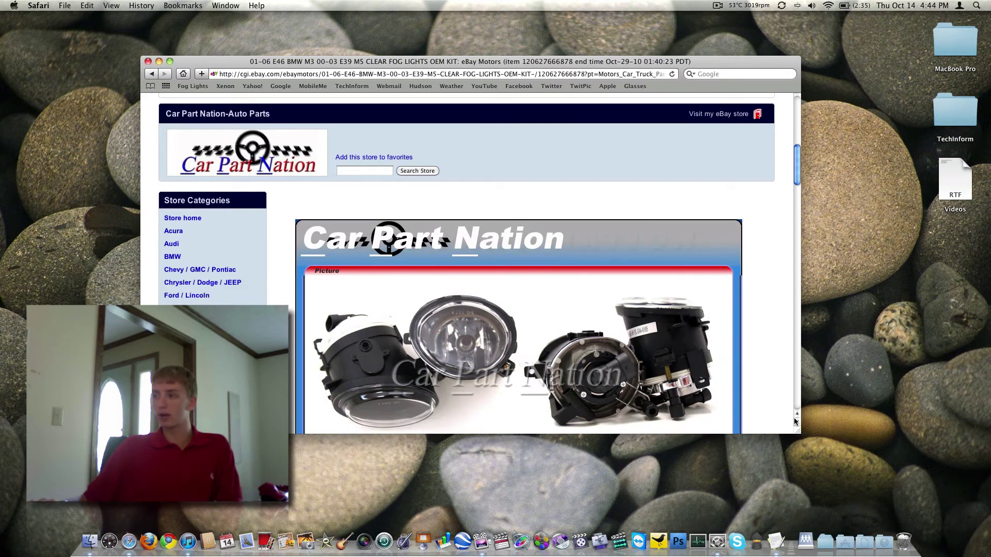
scroll(794, 422, up, 1)
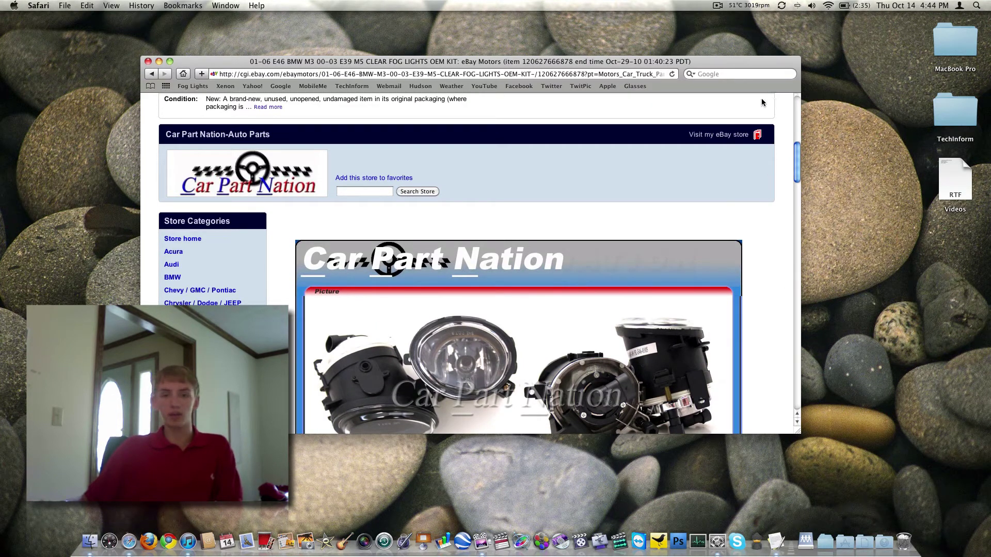
click(159, 62)
click(600, 271)
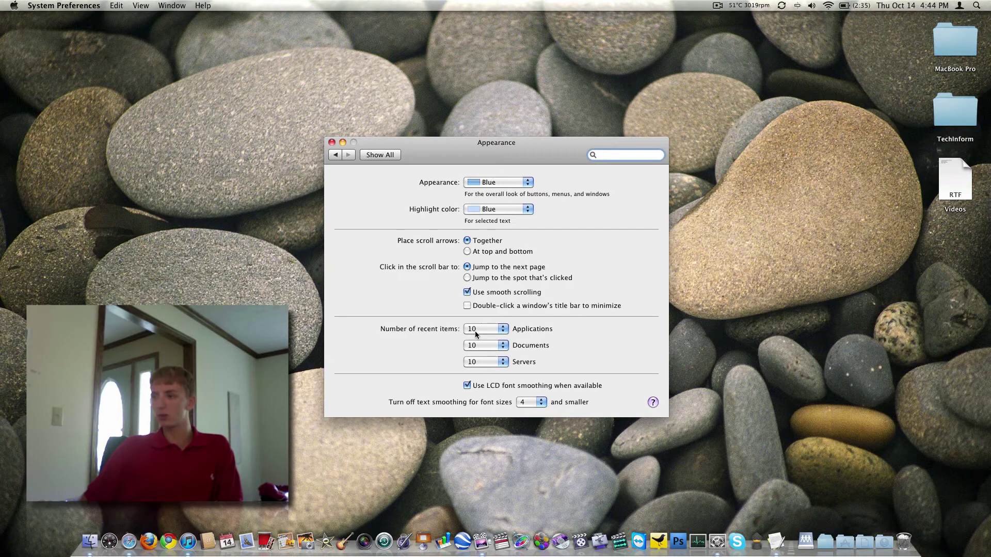
- Toggle LCD font smoothing off and back on, leaving it enabled
click(490, 385)
click(489, 387)
click(332, 142)
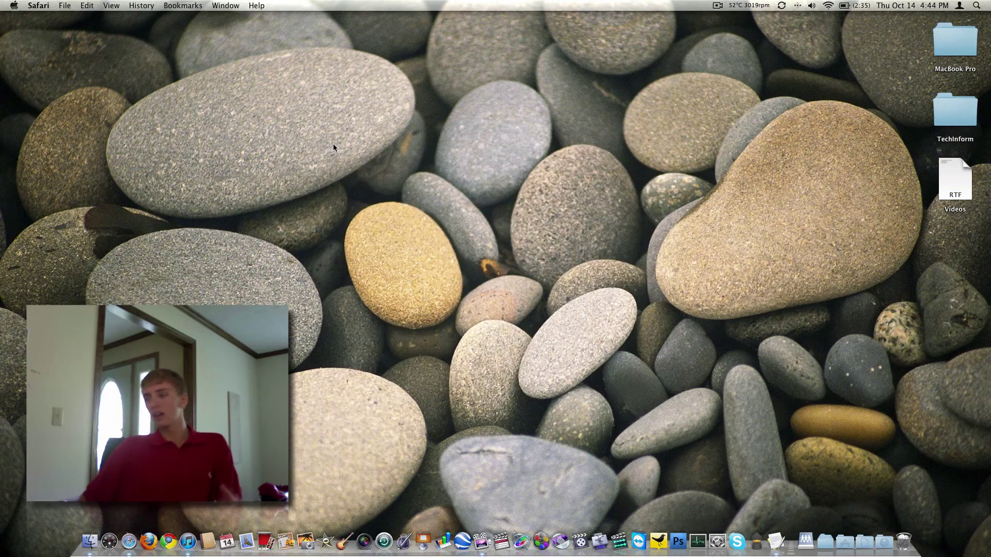